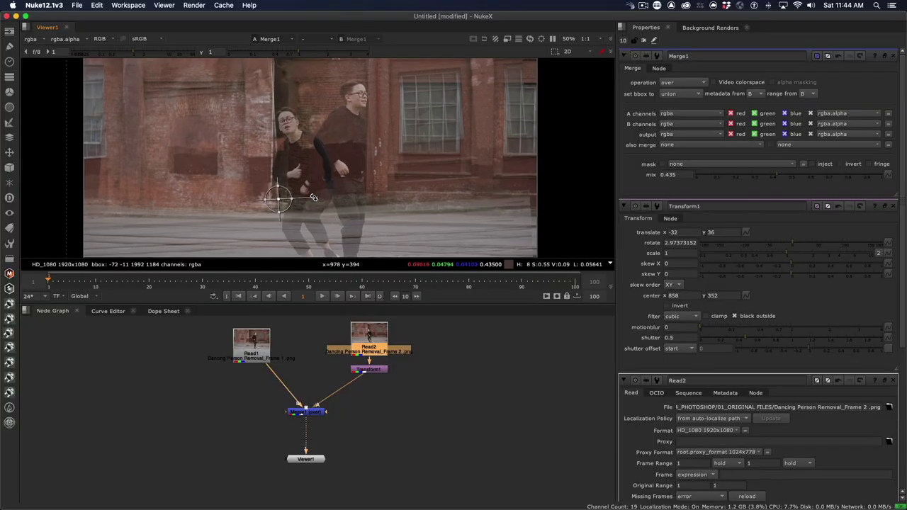
# Step: Rotate the Read2 frame with Transform1 to line it up with the semi-transparent Read1 frame
pyautogui.moveTo(314, 197); pyautogui.dragTo(274, 193)
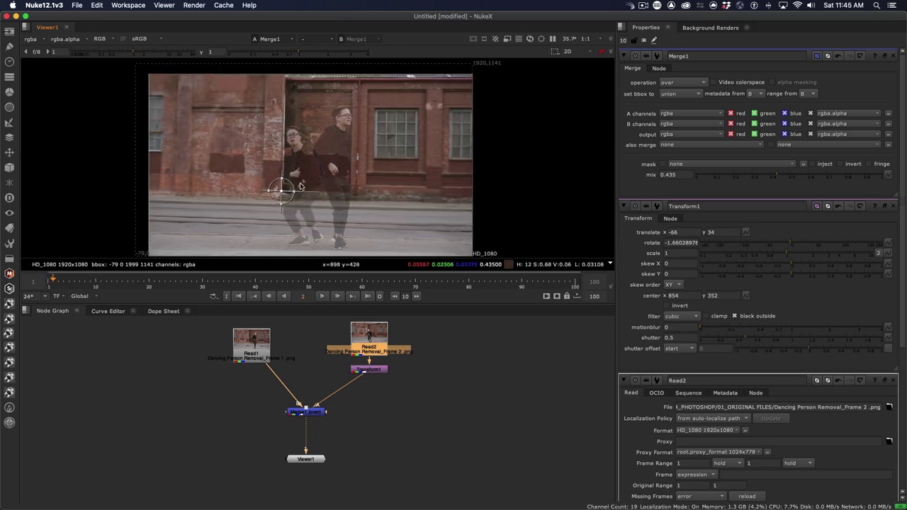
pyautogui.scroll(2, 300, 186)
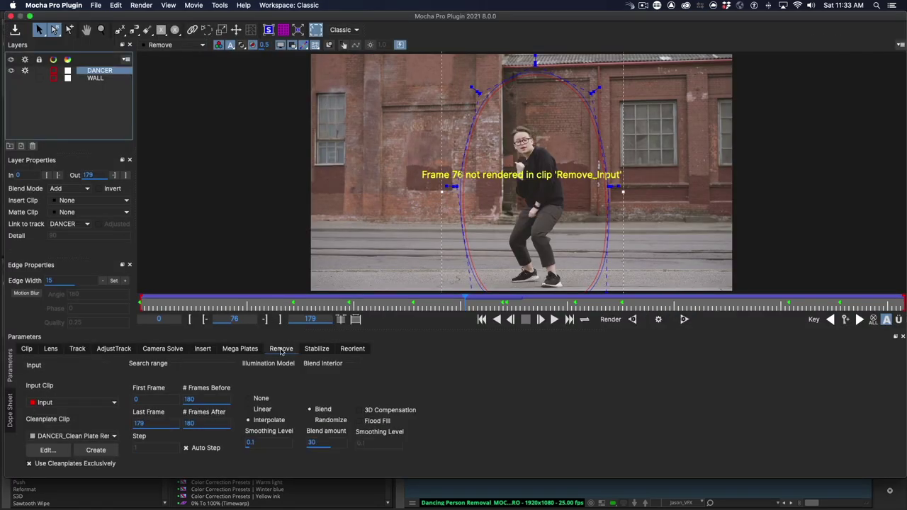
# Step: Switch to Mocha Pro and render the Remove for the DANCER layer on frame 76
pyautogui.click(658, 319)
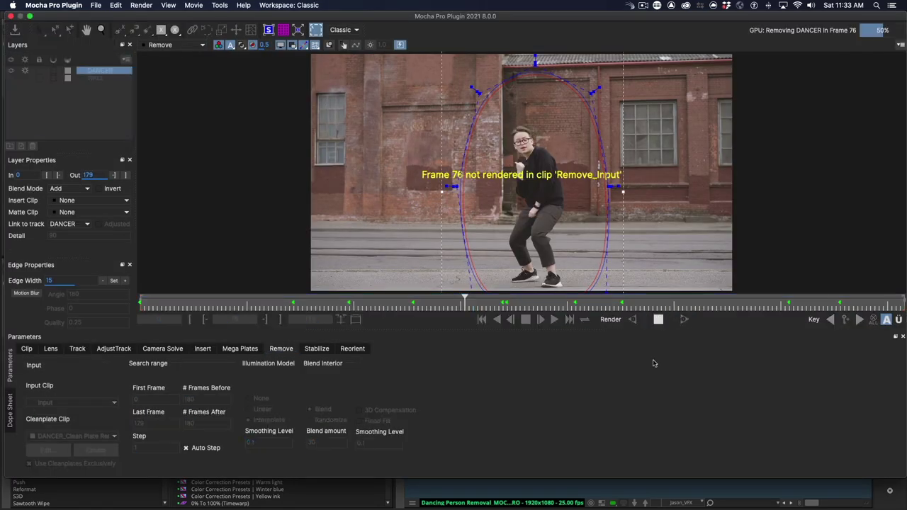
pyautogui.click(12, 16)
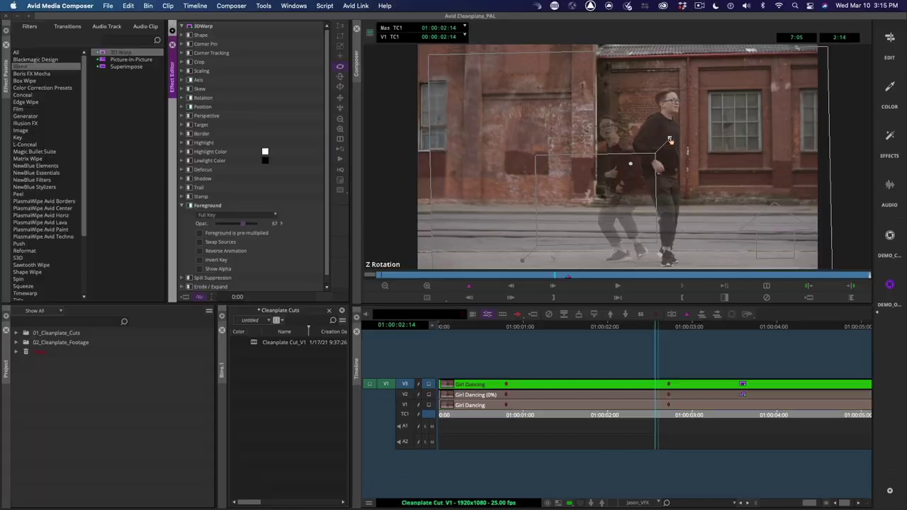
# Step: Switch to Avid Media Composer and fine-tune the Z rotation of the 3D Warp on the V3 Girl Dancing clip
pyautogui.click(670, 141)
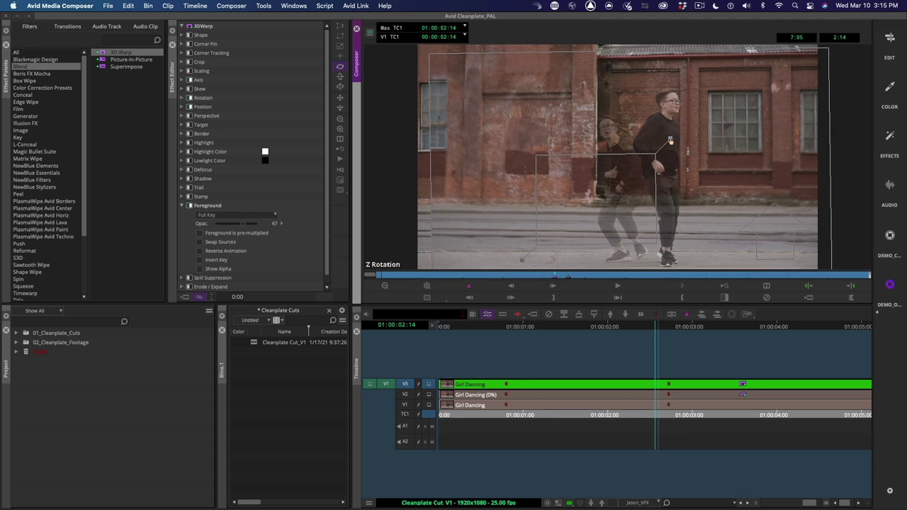
pyautogui.moveTo(670, 141); pyautogui.dragTo(669, 140)
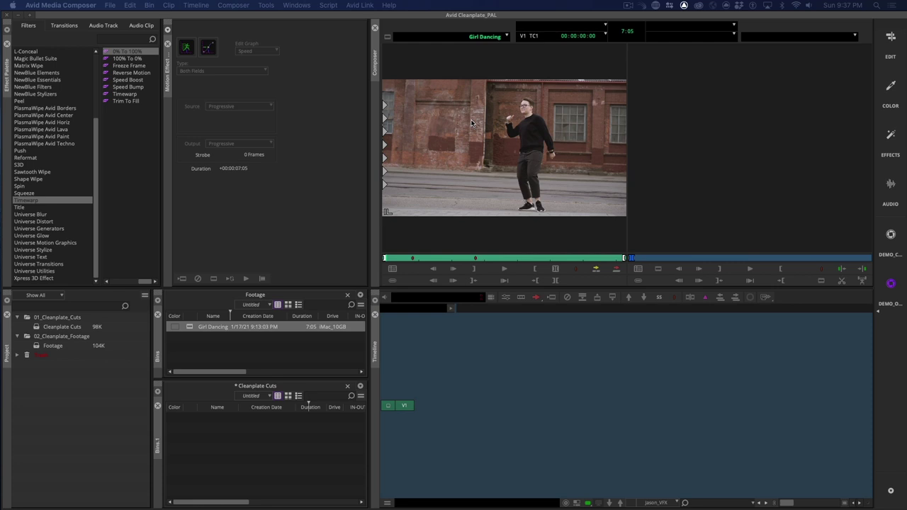
# Step: Edit the Girl Dancing source clip into a new sequence stored in the Cleanplate Cuts bin
pyautogui.moveTo(394, 258); pyautogui.dragTo(366, 262)
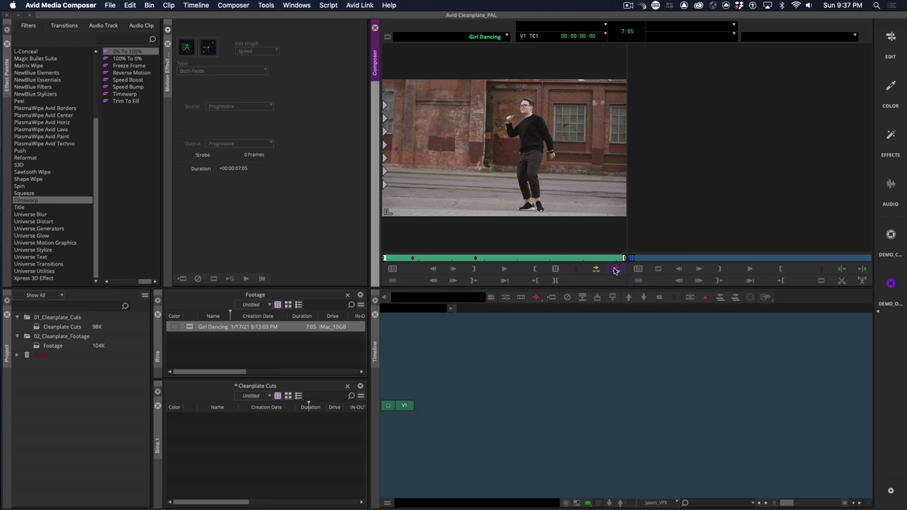
pyautogui.click(616, 270)
pyautogui.click(489, 317)
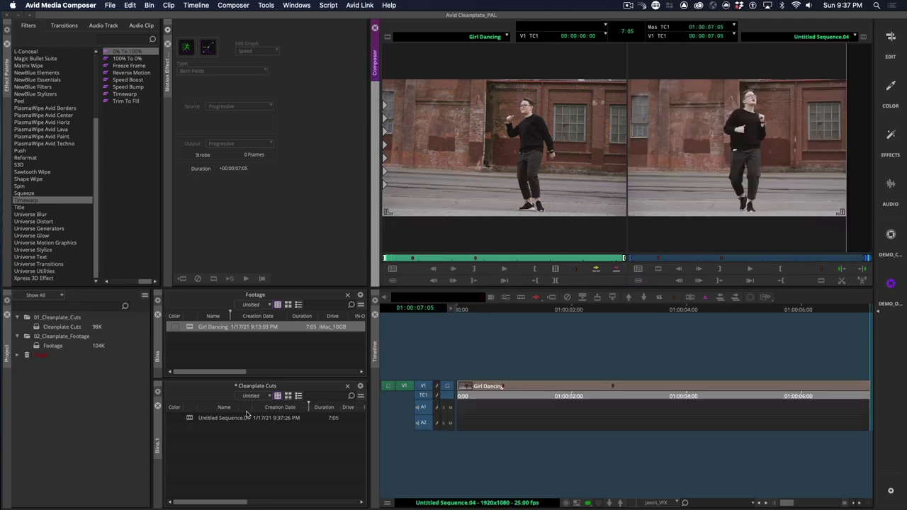
# Step: Rename the new sequence in the Cleanplate Cuts bin to Cleanplate Cut_V1
pyautogui.click(224, 417)
pyautogui.write('Cle')
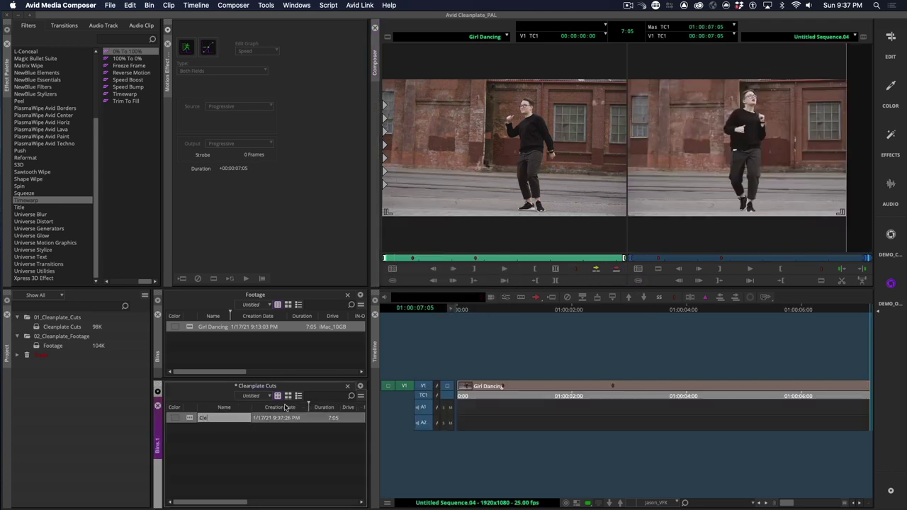
pyautogui.write('anplate Cut_V1')
pyautogui.press('Return')
# Step: Duplicate the Girl Dancing clip from V1 onto new tracks V2 and V3, directly above the original
pyautogui.click(504, 404)
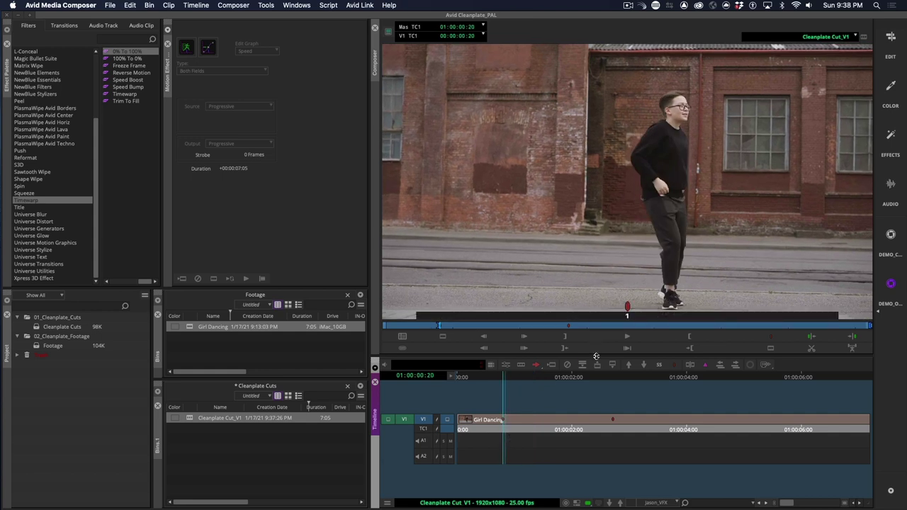
pyautogui.click(615, 429)
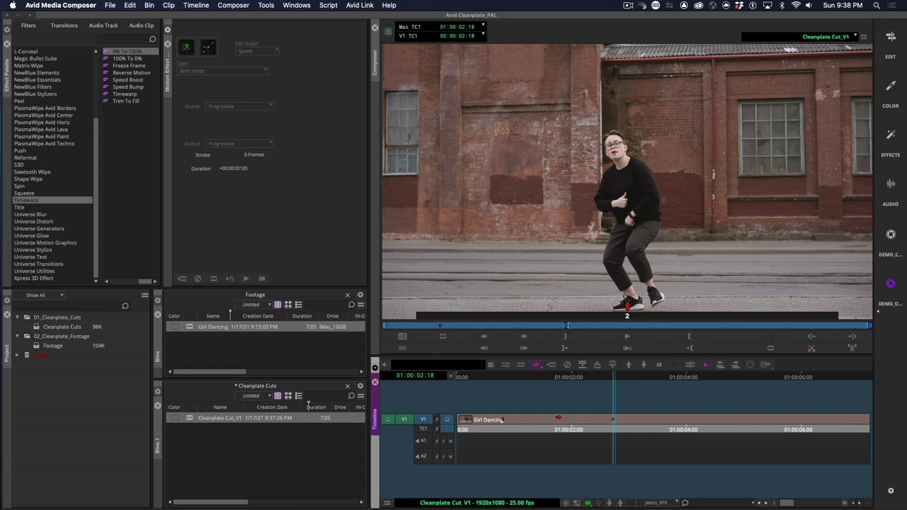
pyautogui.click(502, 420)
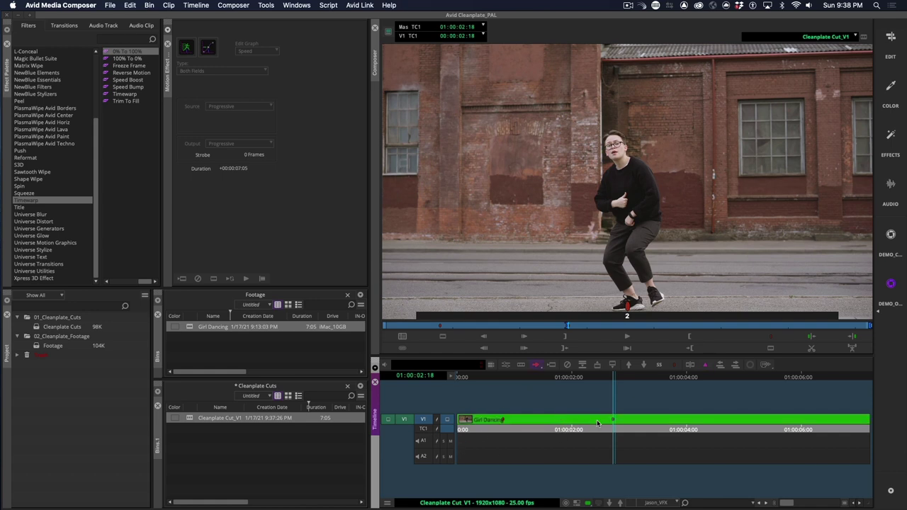
pyautogui.hotkey('alt', 'Up')
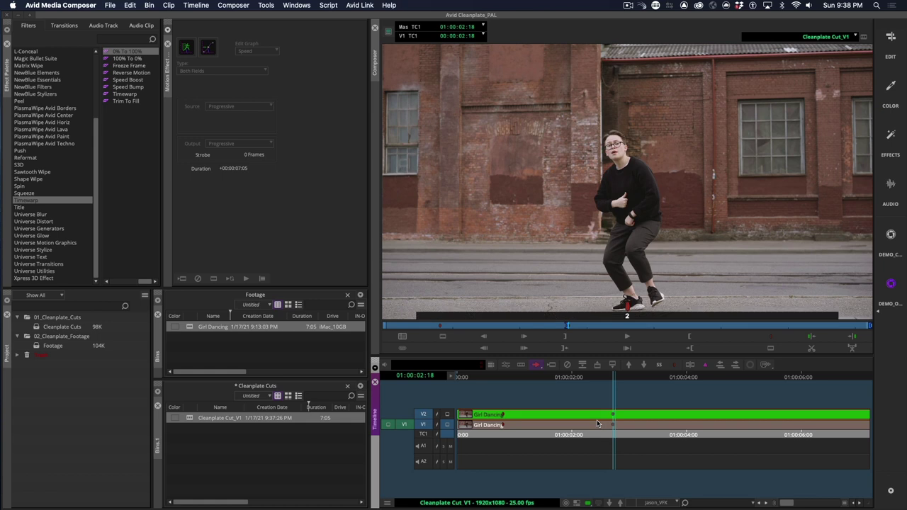
pyautogui.hotkey('alt', 'Up')
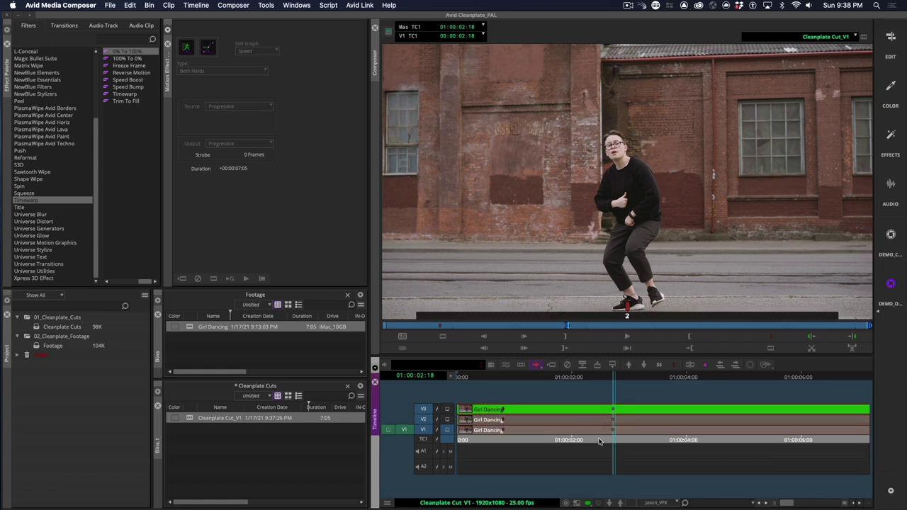
# Step: Apply a Timewarp effect to the Girl Dancing clip on V3 and widen its speed graph
pyautogui.click(598, 442)
pyautogui.click(448, 411)
pyautogui.click(599, 441)
pyautogui.click(448, 411)
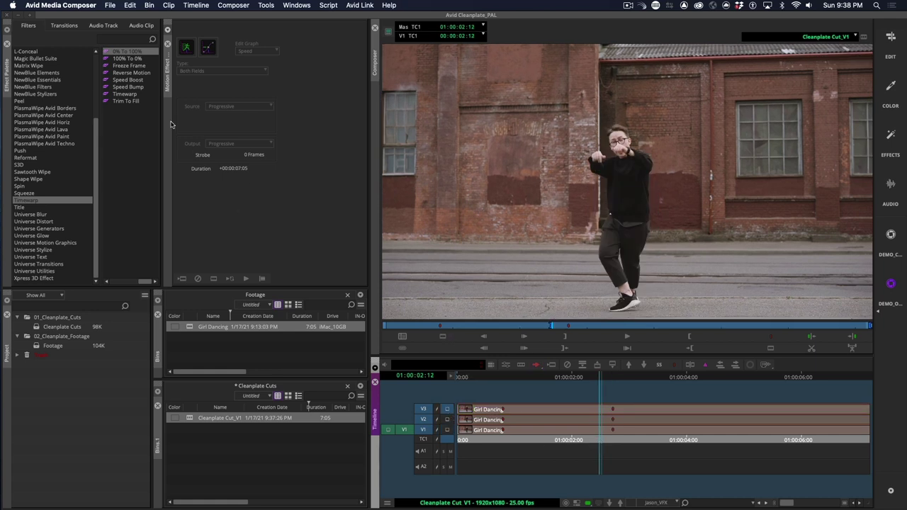
pyautogui.moveTo(123, 95); pyautogui.dragTo(626, 414)
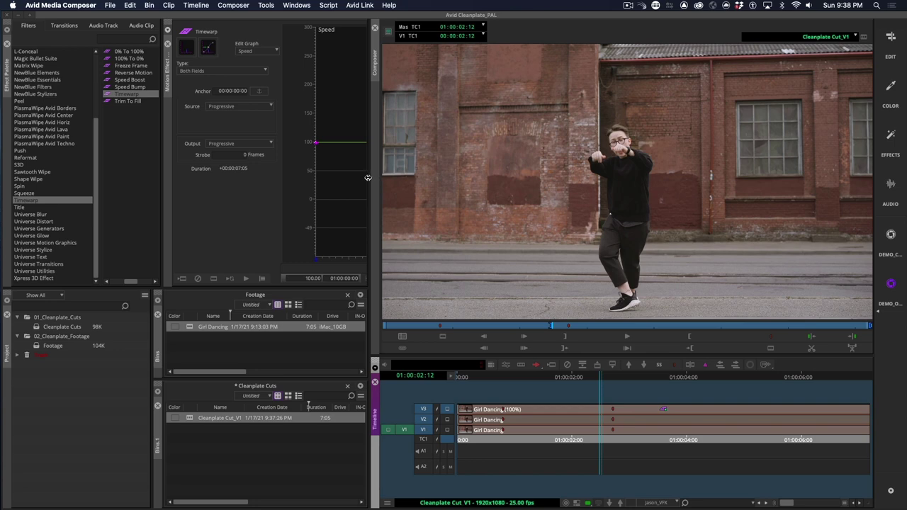
pyautogui.moveTo(368, 177); pyautogui.dragTo(484, 177)
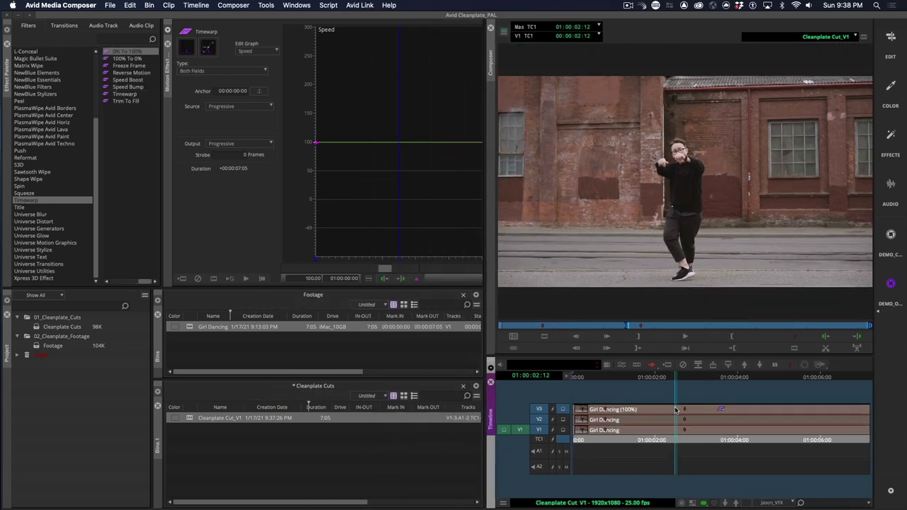
# Step: Freeze the V3 clip on the first marker's frame, 01:00:00:20, with an anchor there and both speed keyframes at 0
pyautogui.moveTo(675, 410); pyautogui.dragTo(606, 410)
pyautogui.click(416, 279)
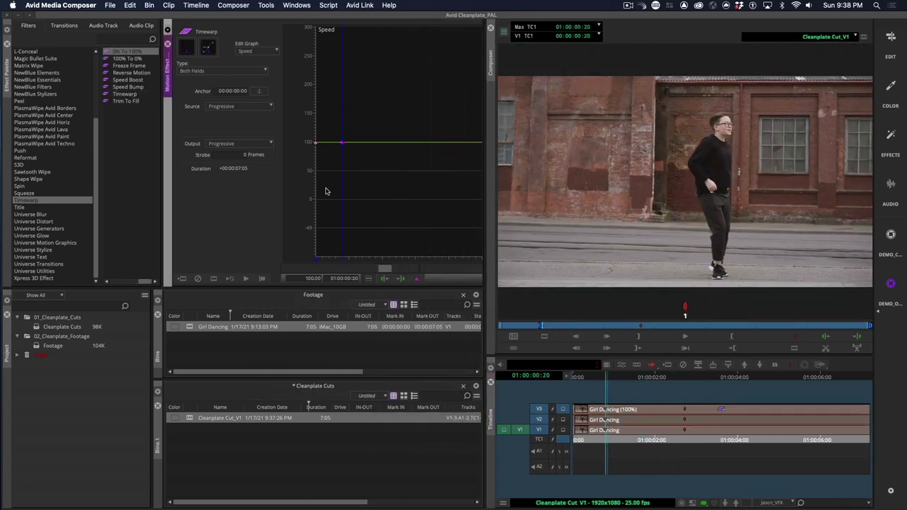
pyautogui.click(310, 277)
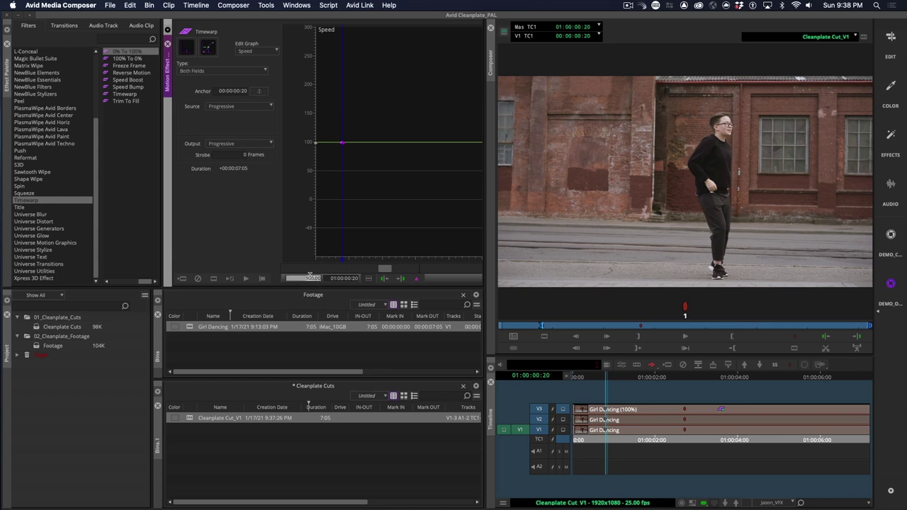
pyautogui.write('0')
pyautogui.press('Return')
pyautogui.click(384, 279)
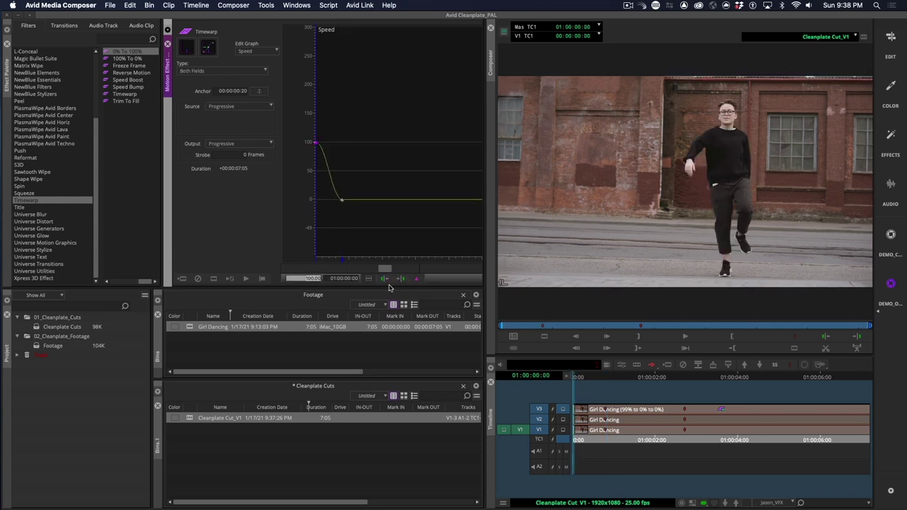
pyautogui.write('0')
pyautogui.press('Return')
# Step: Freeze the V2 Timewarp clip on the second marker's frame, 01:00:02:18, with an anchor there and both speed keyframes at 0
pyautogui.click(684, 402)
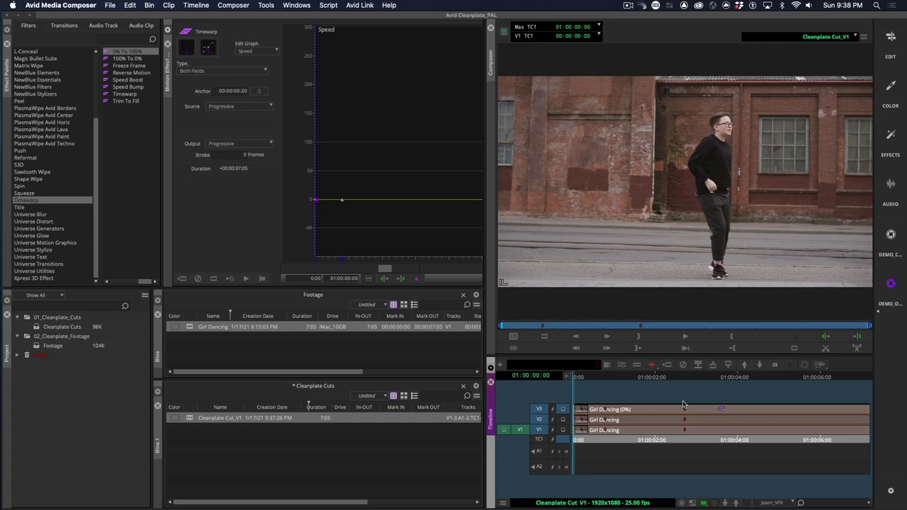
pyautogui.click(539, 409)
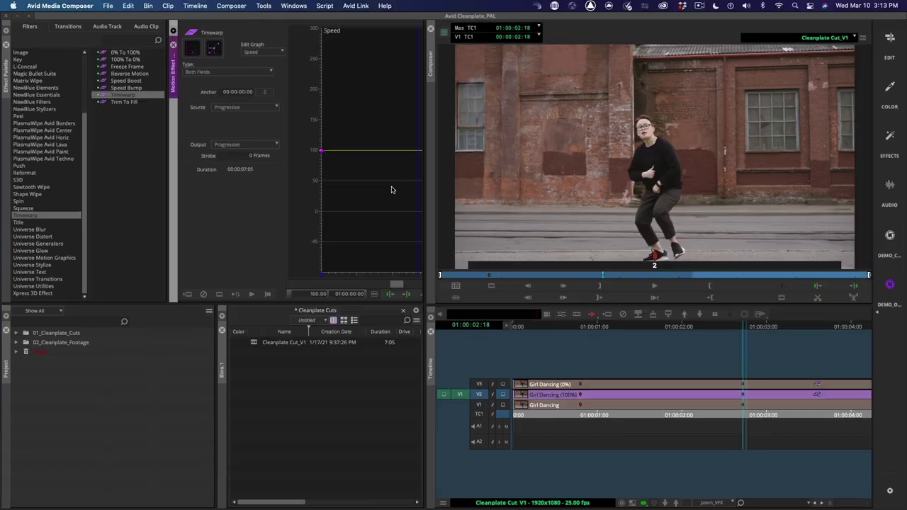
pyautogui.click(422, 294)
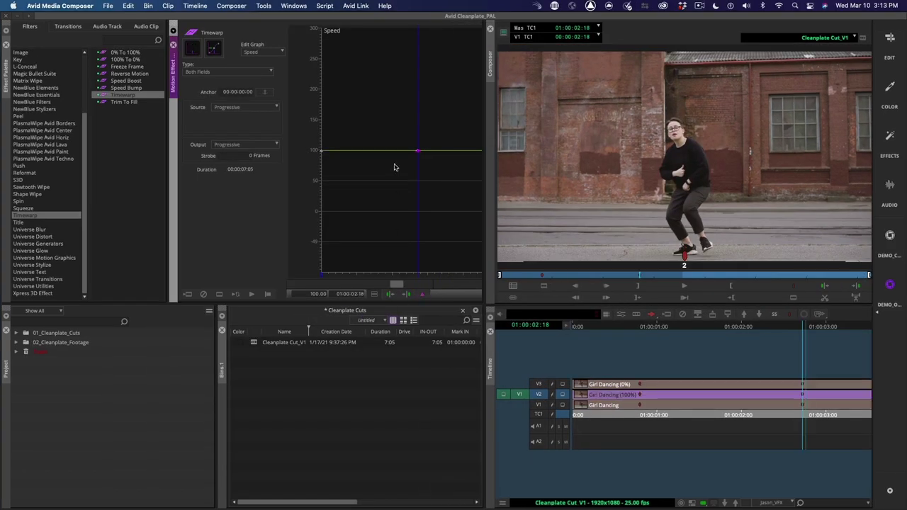
pyautogui.click(266, 94)
pyautogui.click(310, 293)
pyautogui.write('0')
pyautogui.press('Return')
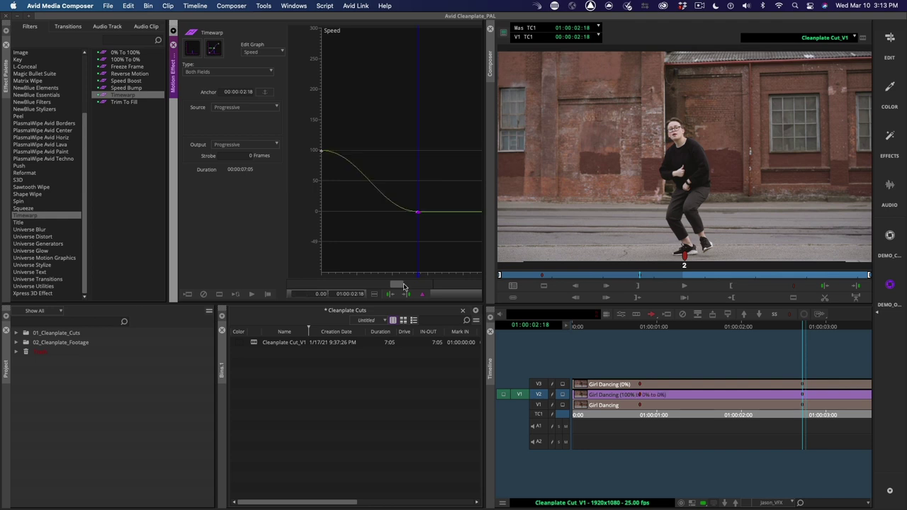
pyautogui.click(387, 295)
pyautogui.write('0')
pyautogui.press('Return')
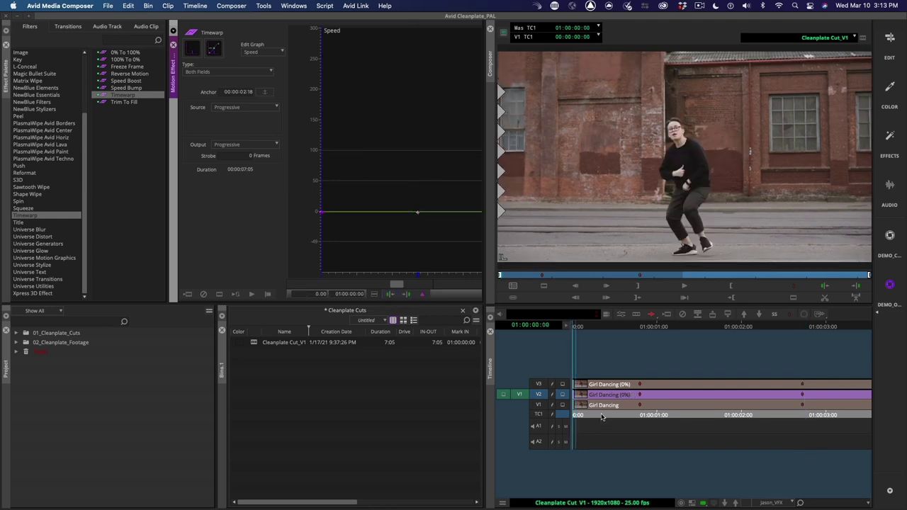
# Step: Compare the frozen frames on V2 and V3 at 01:00:00:07, leaving V3 as the monitored track
pyautogui.click(599, 415)
pyautogui.click(563, 384)
pyautogui.click(563, 394)
pyautogui.click(563, 384)
pyautogui.click(598, 415)
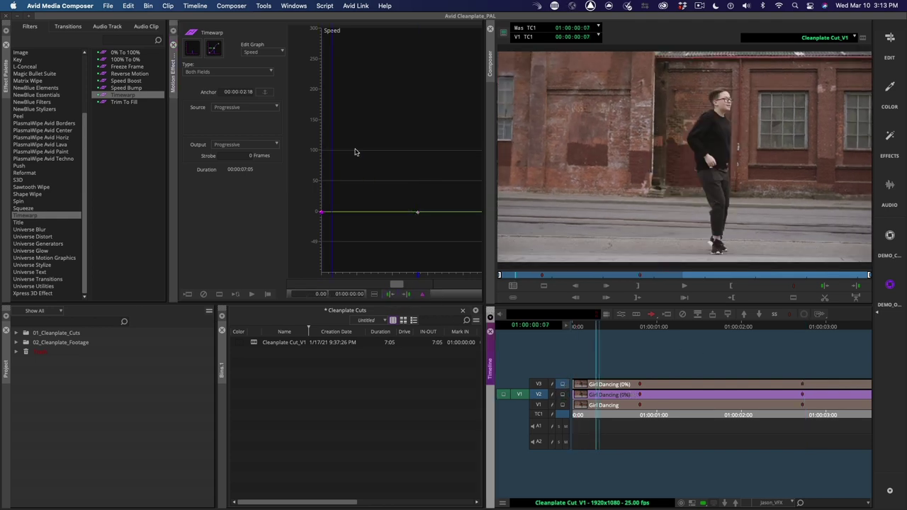
# Step: Close the motion effect editor and enlarge the timeline and composer area
pyautogui.click(174, 45)
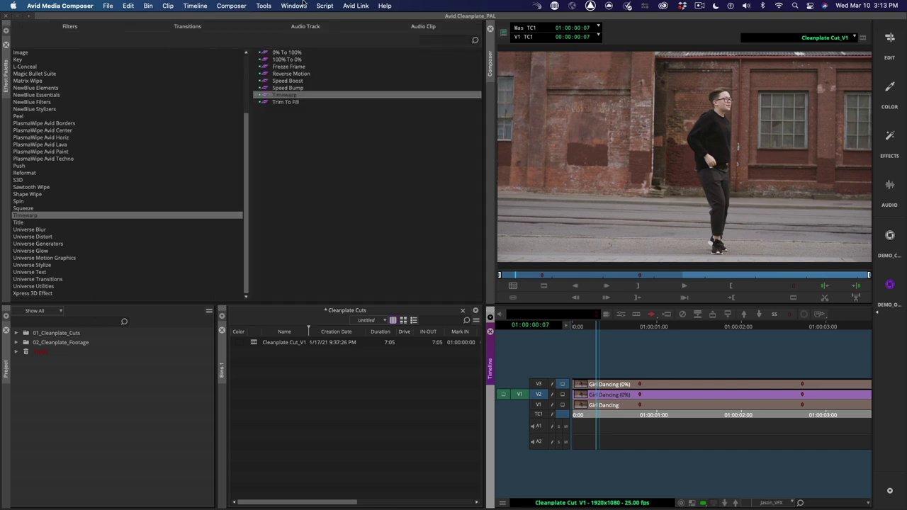
pyautogui.moveTo(484, 374); pyautogui.dragTo(351, 374)
pyautogui.scroll(3, 43, 106)
# Step: Apply the 3D Warp effect from the Blend category to the Girl Dancing clip on V3
pyautogui.click(41, 71)
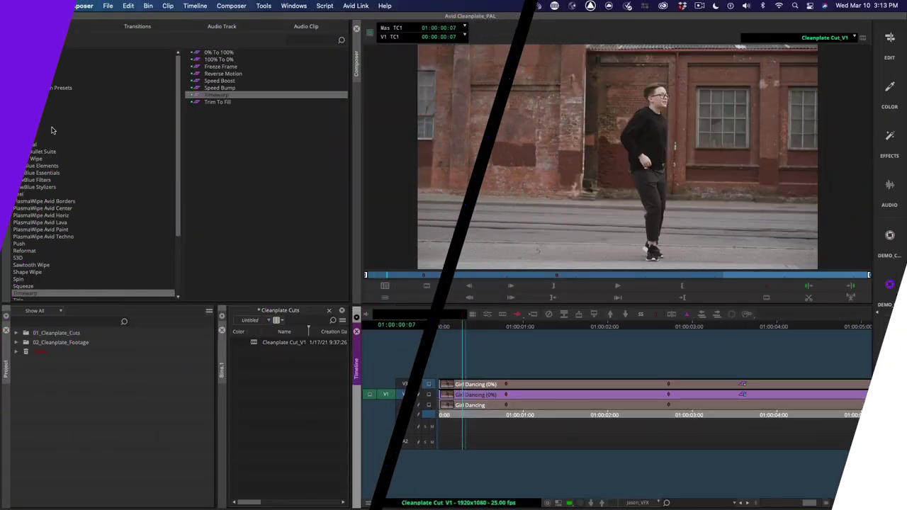
pyautogui.click(37, 66)
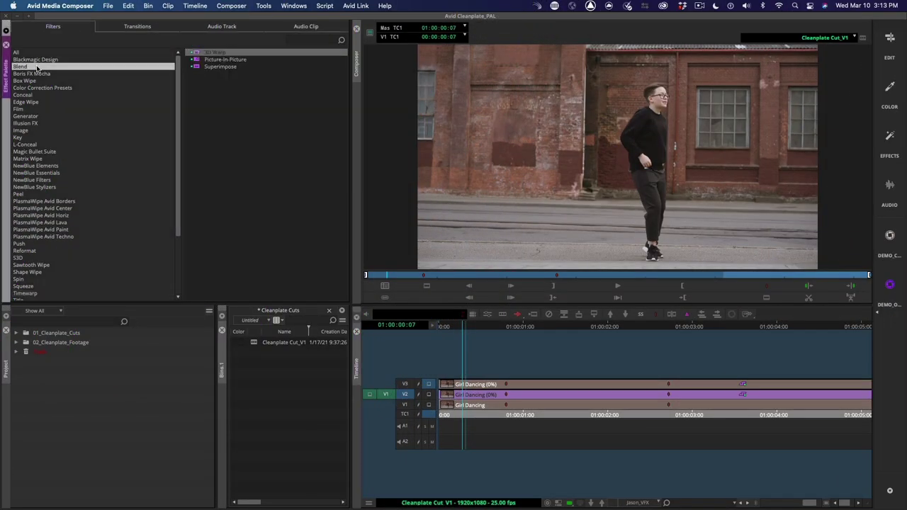
pyautogui.click(197, 53)
pyautogui.moveTo(197, 53); pyautogui.dragTo(560, 376)
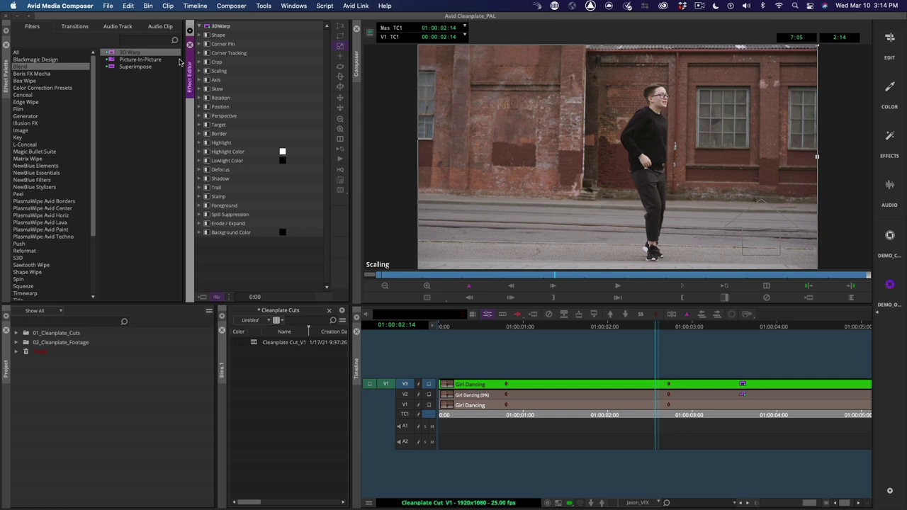
# Step: Widen the effect editor and, at 01:00:02:19, set the 3D Warp's Foreground opacity to 50
pyautogui.moveTo(183, 64); pyautogui.dragTo(119, 66)
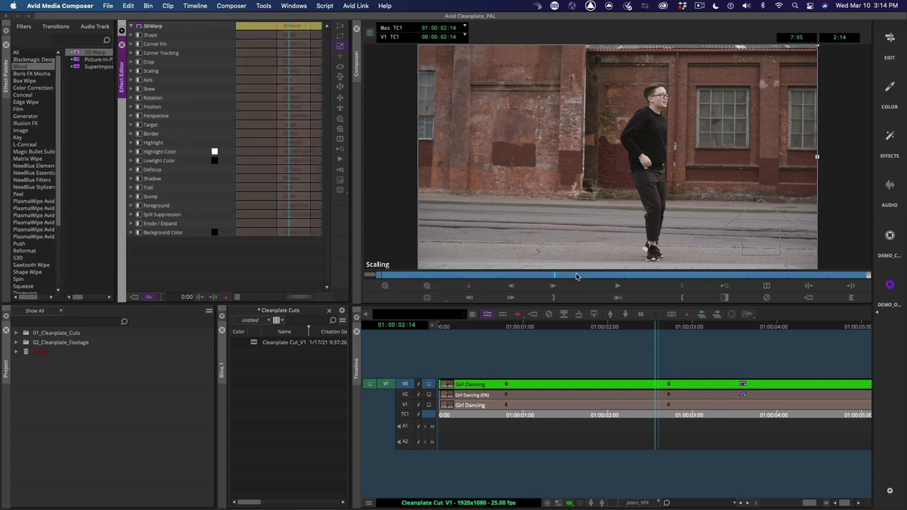
pyautogui.moveTo(576, 277); pyautogui.dragTo(568, 278)
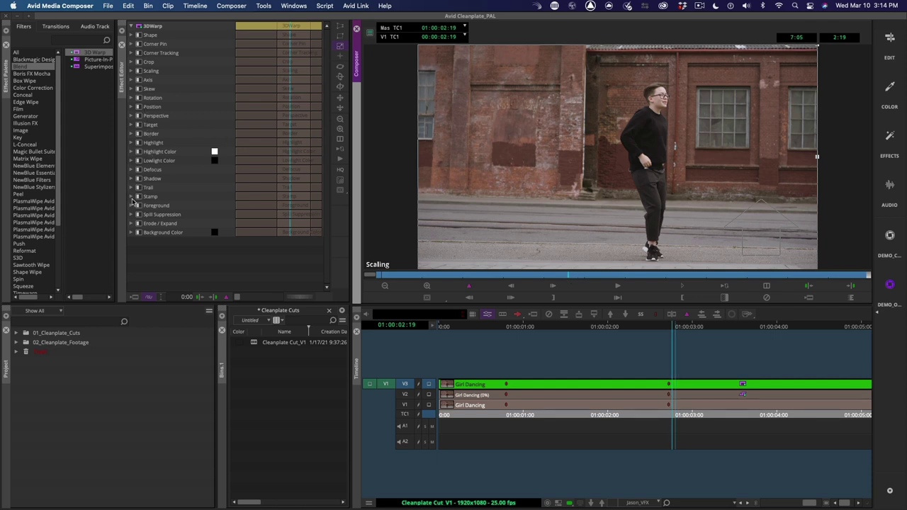
pyautogui.click(132, 206)
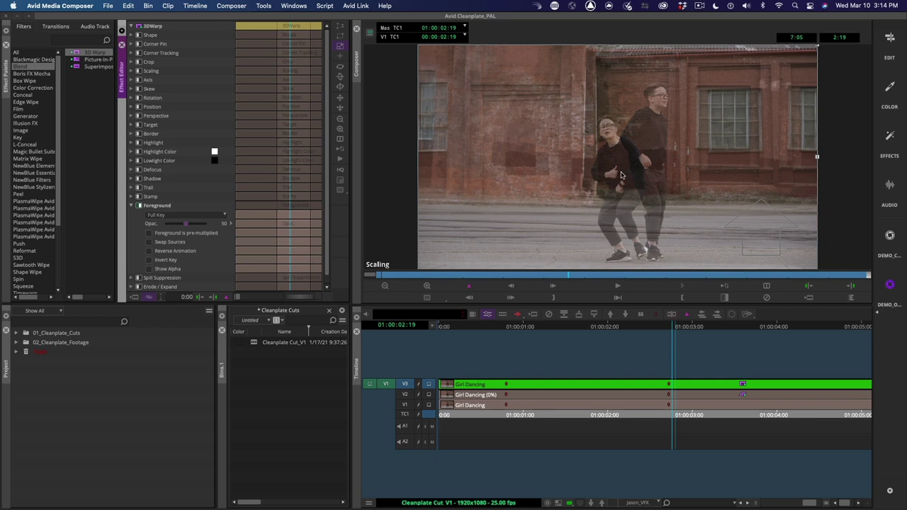
# Step: Reposition the V3 frame to align its building edges with the V2 frame, and move the 3D Warp axis to the wall edge beside the dancer
pyautogui.moveTo(621, 175); pyautogui.dragTo(634, 180)
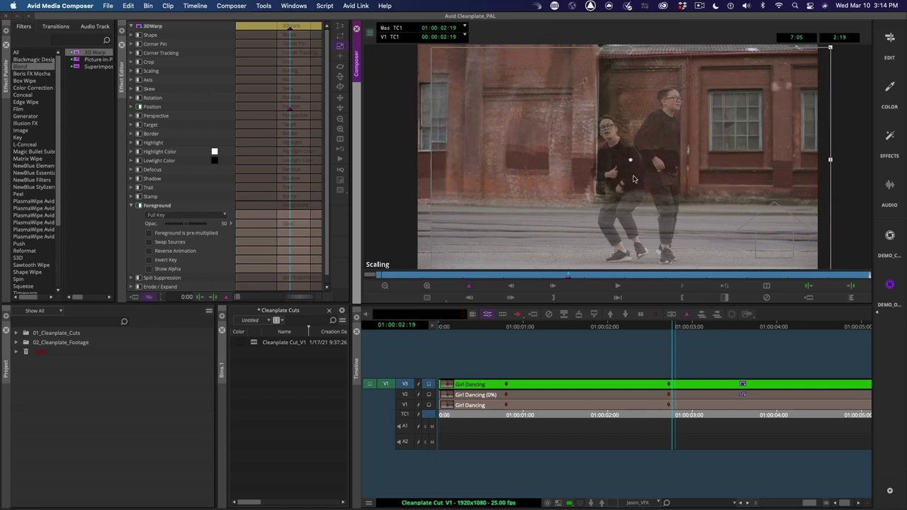
pyautogui.click(340, 56)
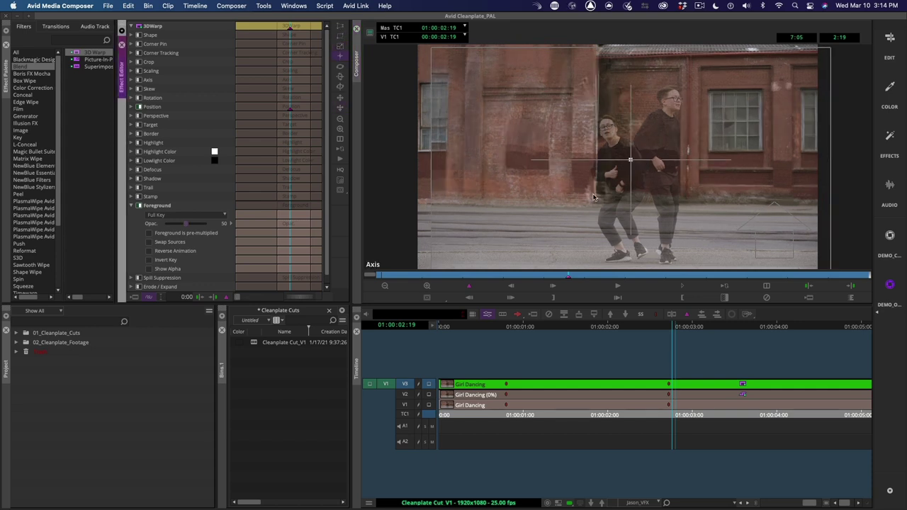
pyautogui.moveTo(630, 162); pyautogui.dragTo(595, 199)
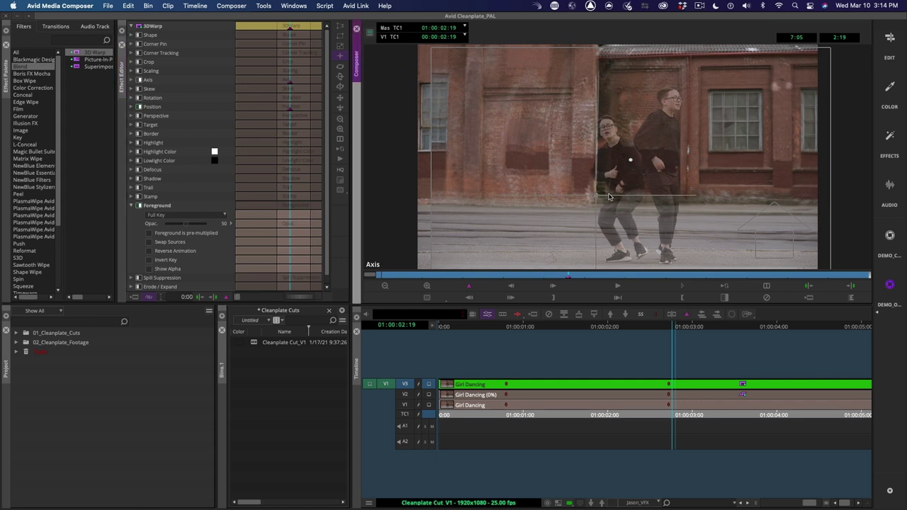
# Step: Rotate the V3 frame slightly about its Z axis so the wall and kerb lines match the frame underneath
pyautogui.keyDown('super'); pyautogui.click(614, 193); pyautogui.keyUp('super')
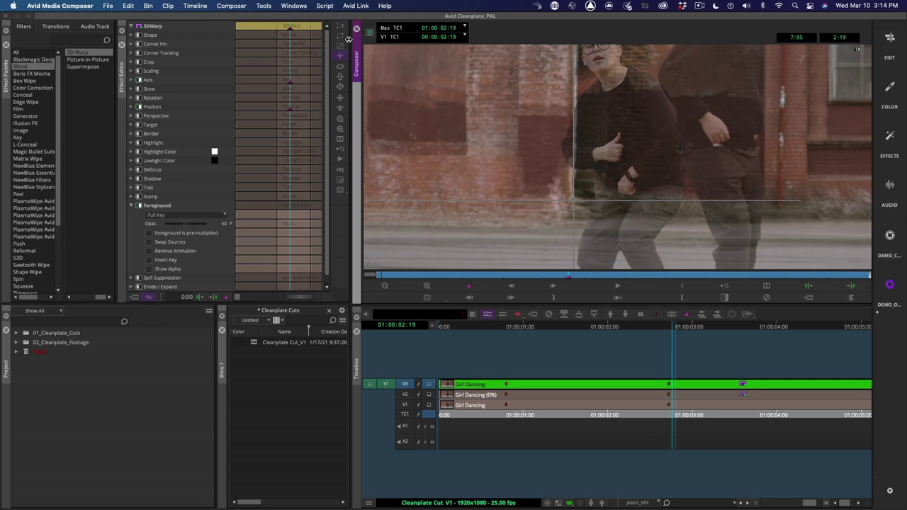
pyautogui.moveTo(643, 218); pyautogui.dragTo(641, 230)
pyautogui.click(341, 66)
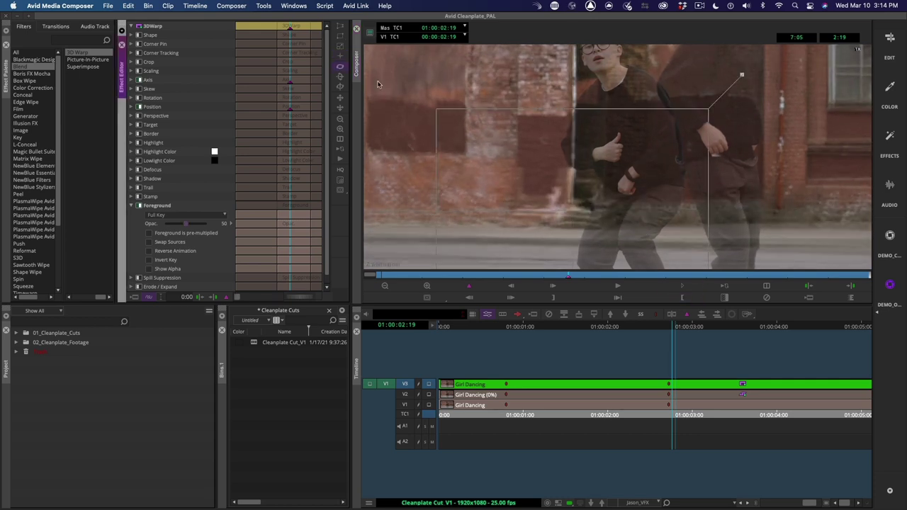
pyautogui.moveTo(743, 75)
pyautogui.mouseDown()
pyautogui.moveTo(761, 93)
pyautogui.moveTo(739, 72)
pyautogui.mouseUp()
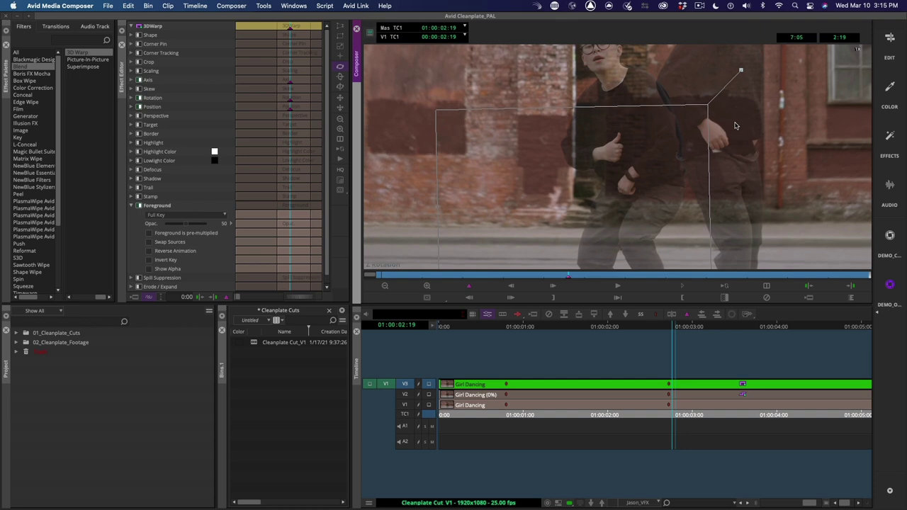
pyautogui.press('super+k')
# Step: At 01:00:02:14, set the 3D Warp's Foreground opacity to 67 and refine the V3 frame's Z rotation against the background
pyautogui.moveTo(657, 417)
pyautogui.mouseDown()
pyautogui.moveTo(630, 420)
pyautogui.moveTo(655, 418)
pyautogui.mouseUp()
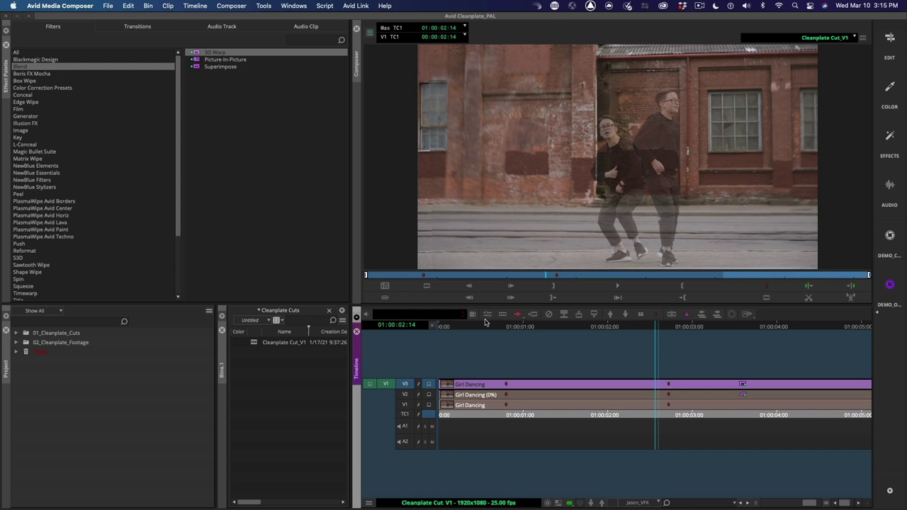
pyautogui.hotkey('ctrl', 'e')
pyautogui.moveTo(255, 227)
pyautogui.mouseDown()
pyautogui.moveTo(220, 227)
pyautogui.moveTo(243, 227)
pyautogui.mouseUp()
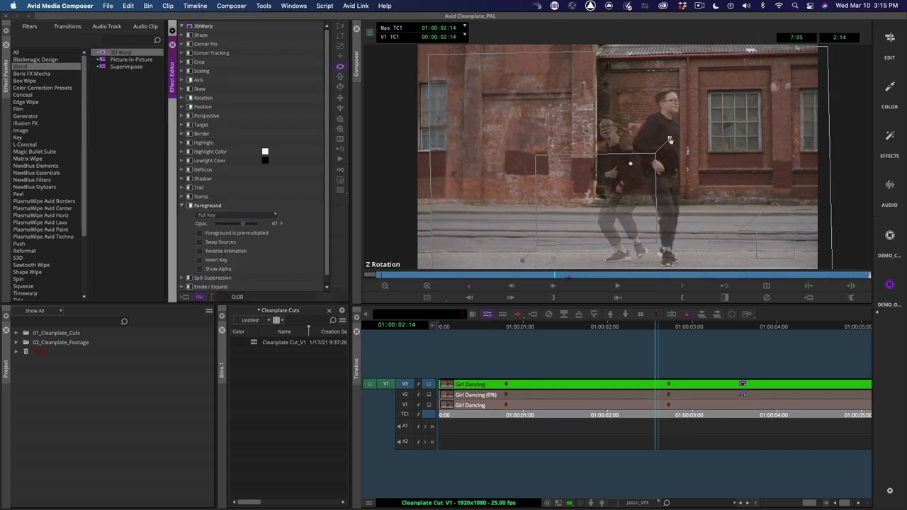
pyautogui.moveTo(669, 140); pyautogui.dragTo(677, 151)
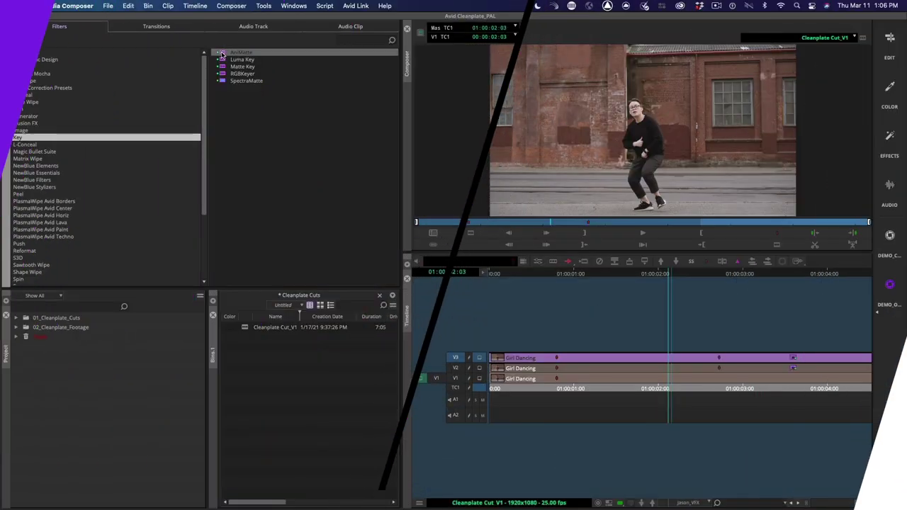
# Step: Apply the AniMatte key effect to the Girl Dancing clip on V3, open its parameters, and enlarge the effect editor and composer
pyautogui.moveTo(222, 55); pyautogui.dragTo(672, 358)
pyautogui.click(537, 262)
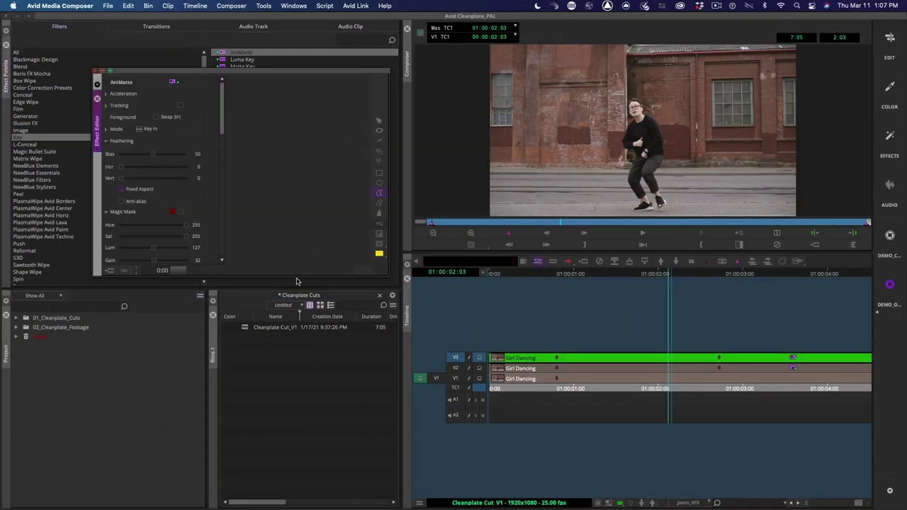
pyautogui.moveTo(297, 281); pyautogui.dragTo(297, 429)
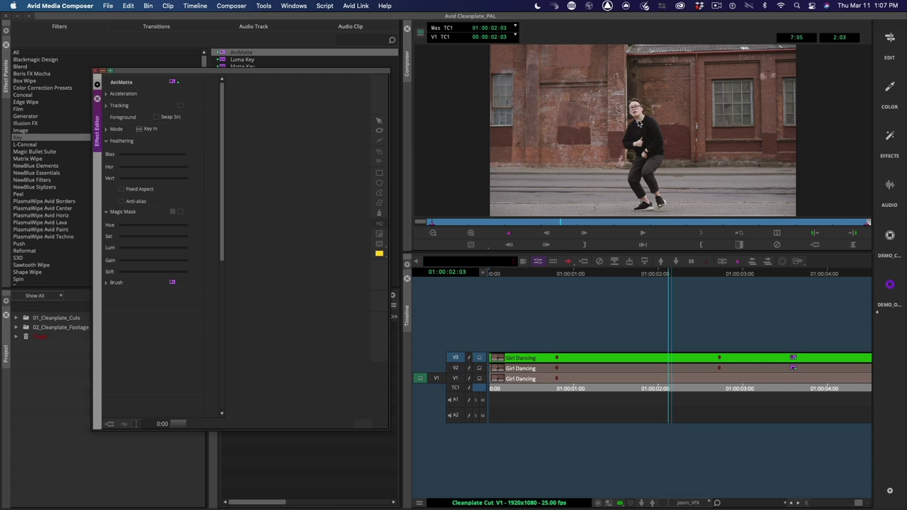
pyautogui.click(626, 16)
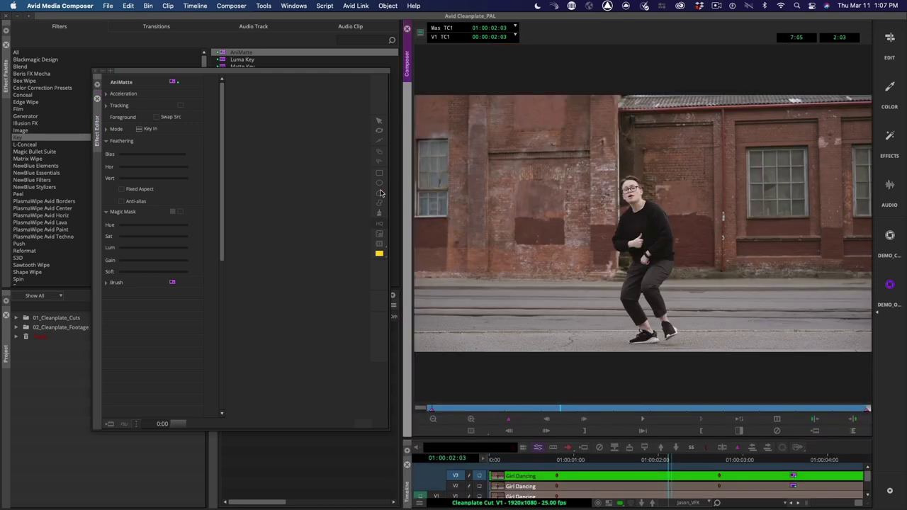
# Step: Draw a closed polygon matte loosely around the crouching dancer from head to shoes
pyautogui.click(379, 193)
pyautogui.click(627, 173)
pyautogui.click(619, 182)
pyautogui.click(619, 192)
pyautogui.click(623, 215)
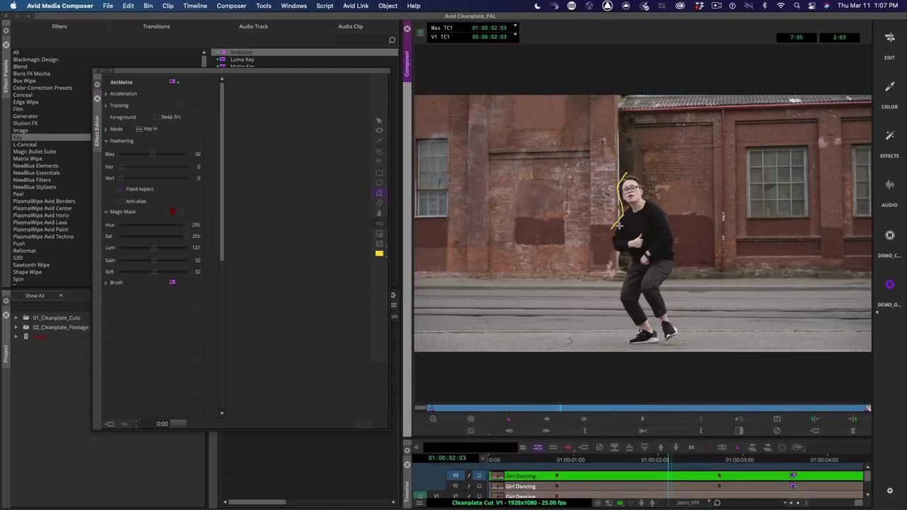
pyautogui.click(610, 251)
pyautogui.click(626, 262)
pyautogui.click(617, 307)
pyautogui.click(638, 330)
pyautogui.click(625, 342)
pyautogui.click(673, 339)
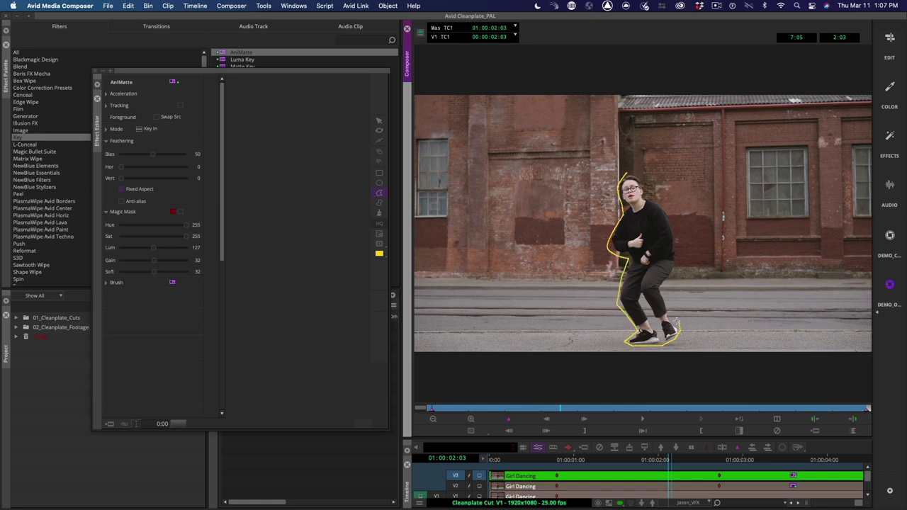
pyautogui.click(666, 291)
pyautogui.click(678, 265)
pyautogui.click(676, 230)
pyautogui.click(660, 207)
pyautogui.click(627, 174)
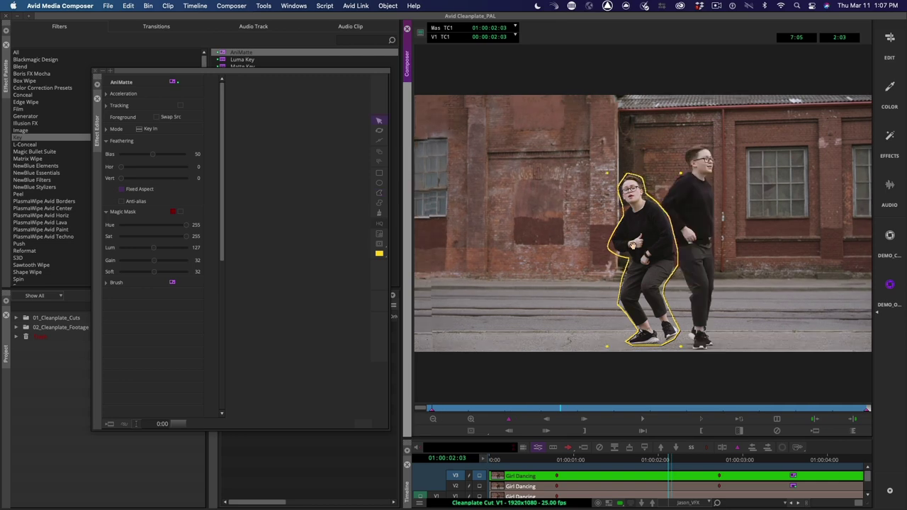
# Step: Zoom in on the dancer and reshape the matte outline beside the head and neck
pyautogui.press('super+l')
pyautogui.click(379, 140)
pyautogui.moveTo(620, 190); pyautogui.dragTo(618, 190)
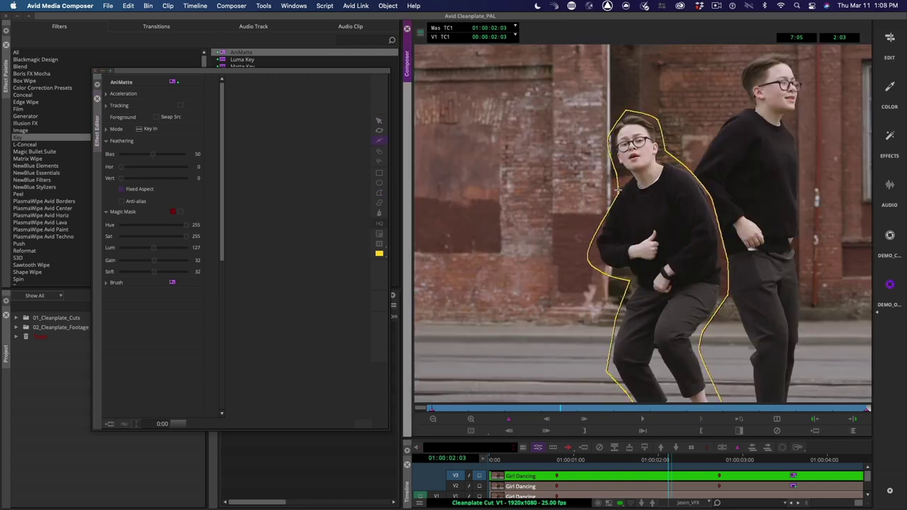
pyautogui.click(615, 191)
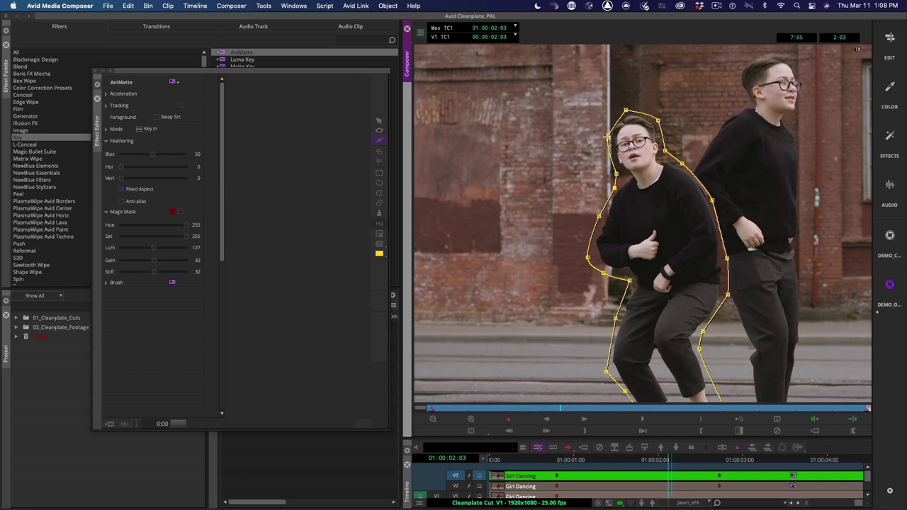
# Step: Switch the AniMatte mode to Key Out and add horizontal feathering to the matte edge
pyautogui.click(140, 129)
pyautogui.click(145, 151)
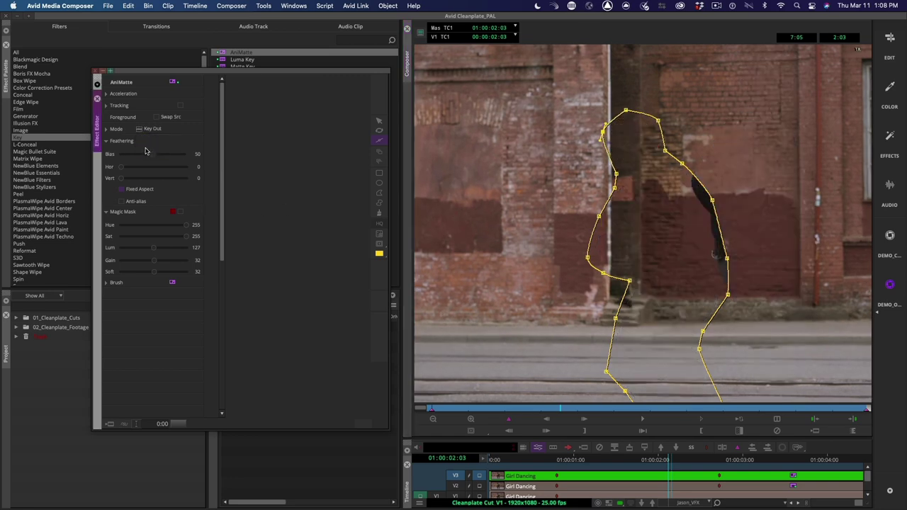
pyautogui.moveTo(121, 168); pyautogui.dragTo(127, 170)
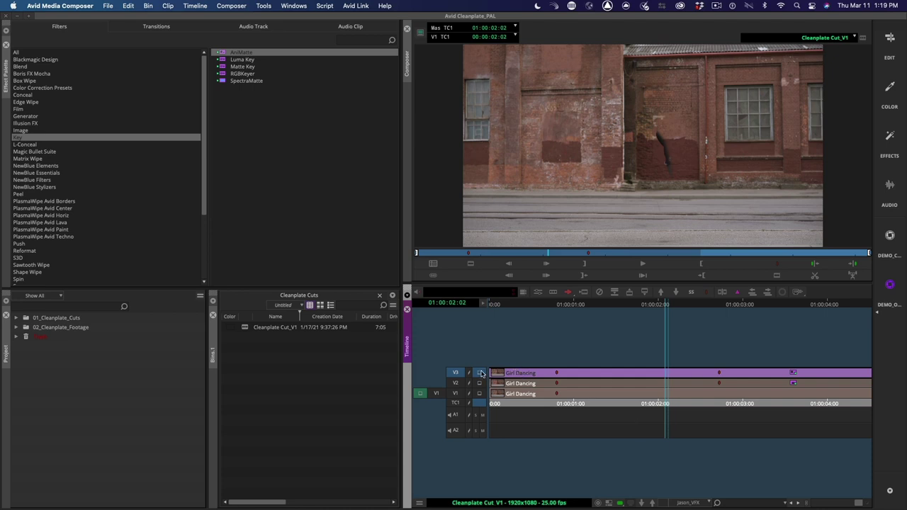
# Step: Solo the V3 track to inspect its keyed-out matte, then restore the composite view of all tracks
pyautogui.click(480, 373)
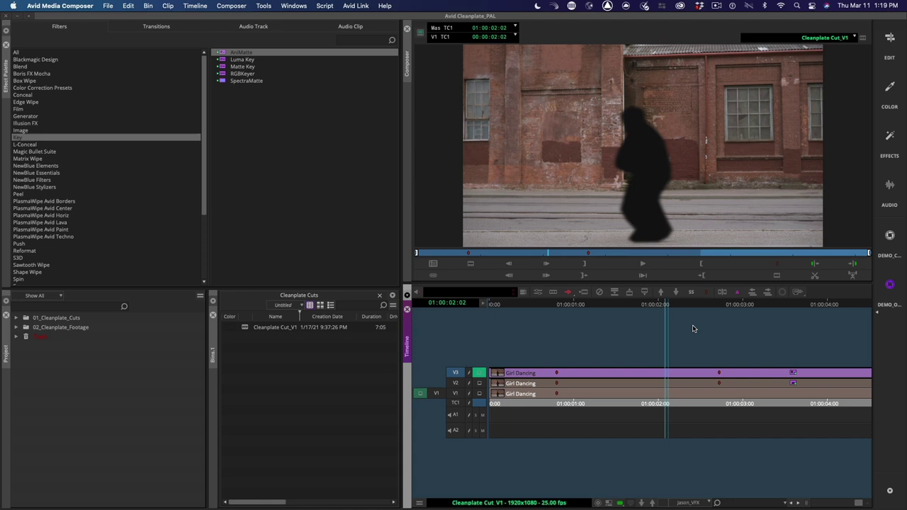
pyautogui.click(480, 383)
pyautogui.click(479, 384)
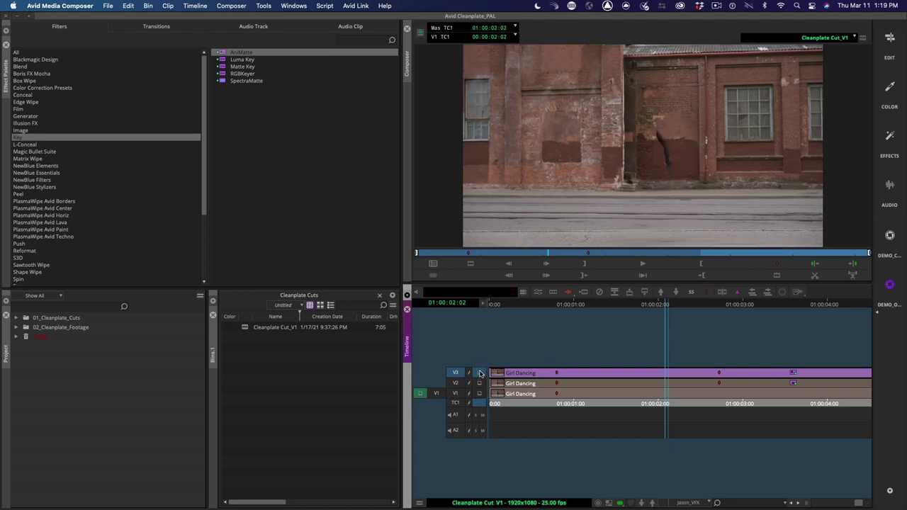
# Step: Select the Girl Dancing clips on V3 and V2 and collapse them into a single nested clip on V2
pyautogui.click(659, 406)
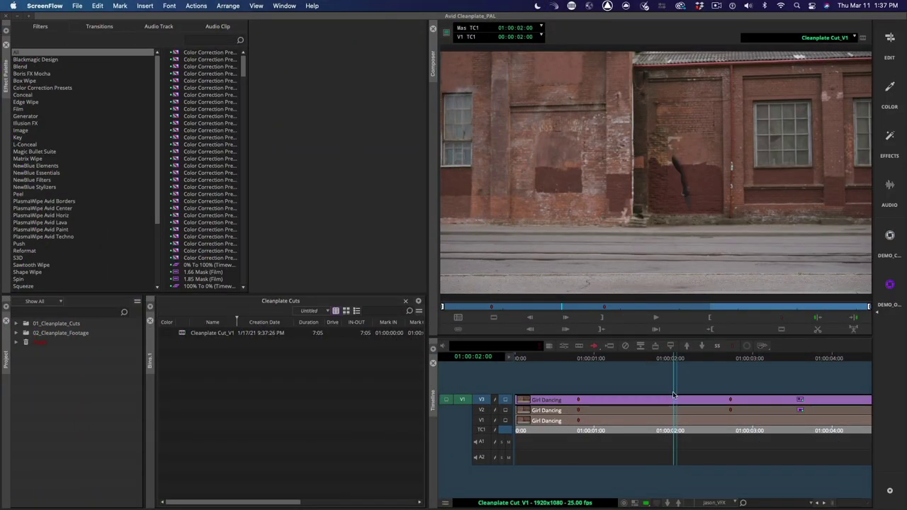
pyautogui.click(675, 401)
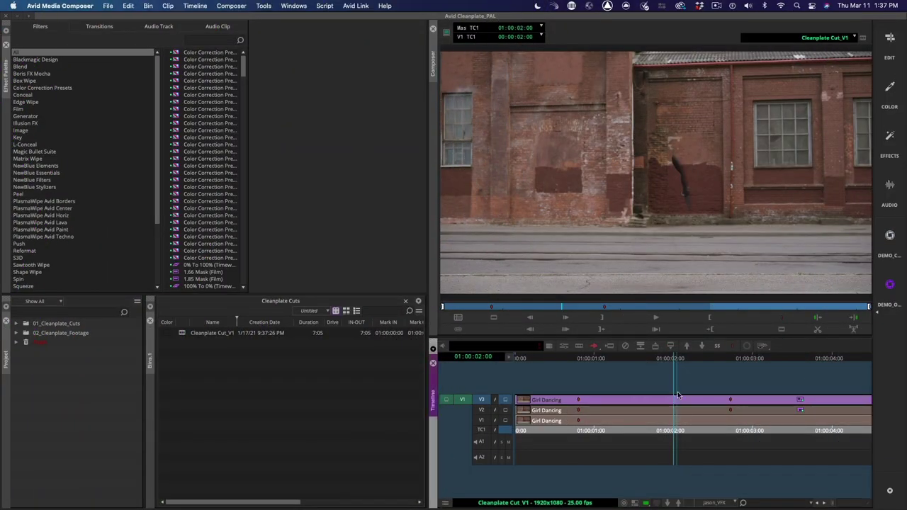
pyautogui.click(673, 400)
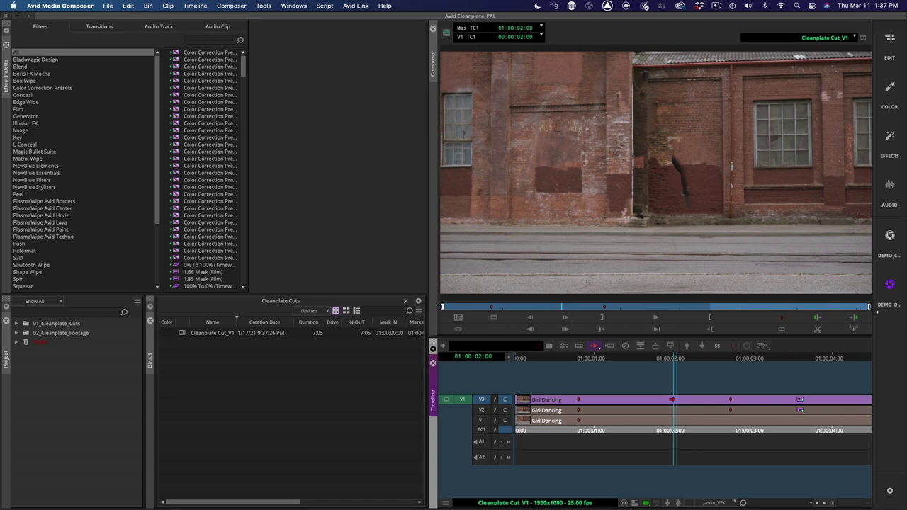
pyautogui.click(666, 400)
pyautogui.keyDown('shift'); pyautogui.click(683, 409); pyautogui.keyUp('shift')
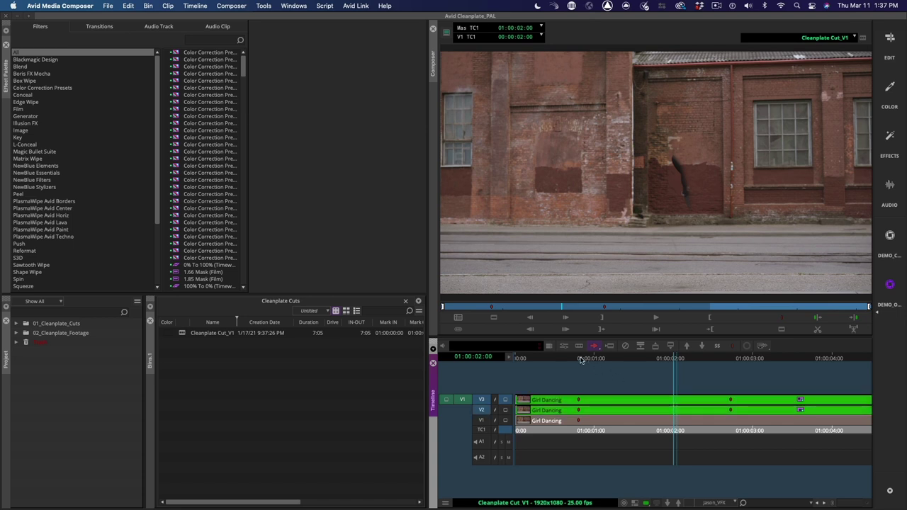
pyautogui.click(640, 348)
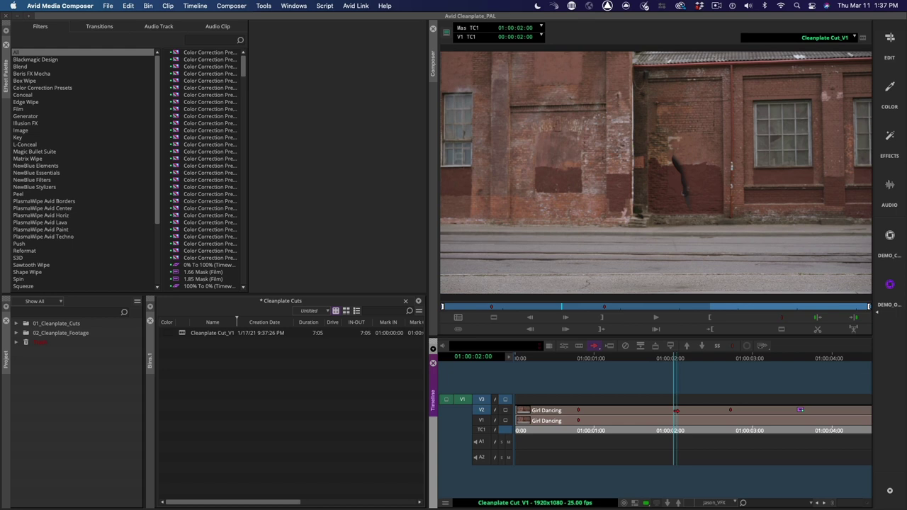
# Step: Move to 01:00:02:01, make V2 the monitored and active track, and deselect the empty V3
pyautogui.click(677, 431)
pyautogui.click(521, 408)
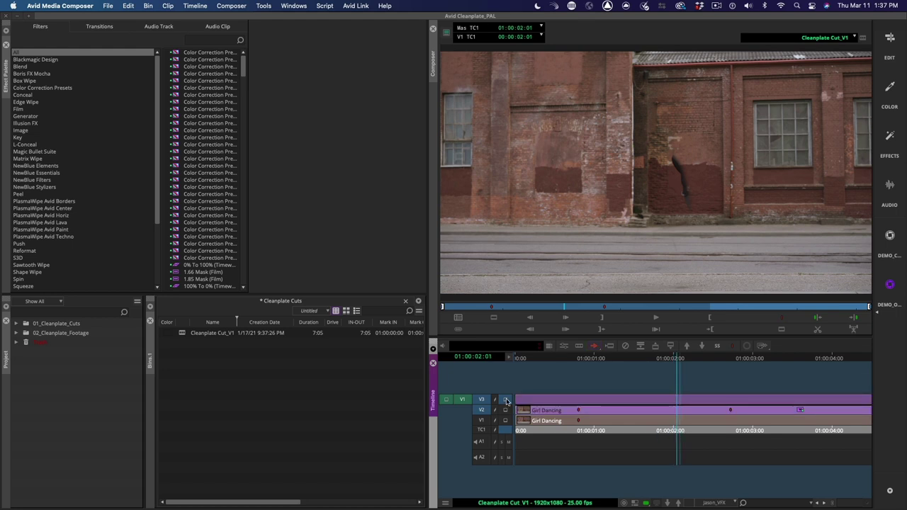
pyautogui.click(506, 400)
pyautogui.click(506, 411)
pyautogui.click(485, 400)
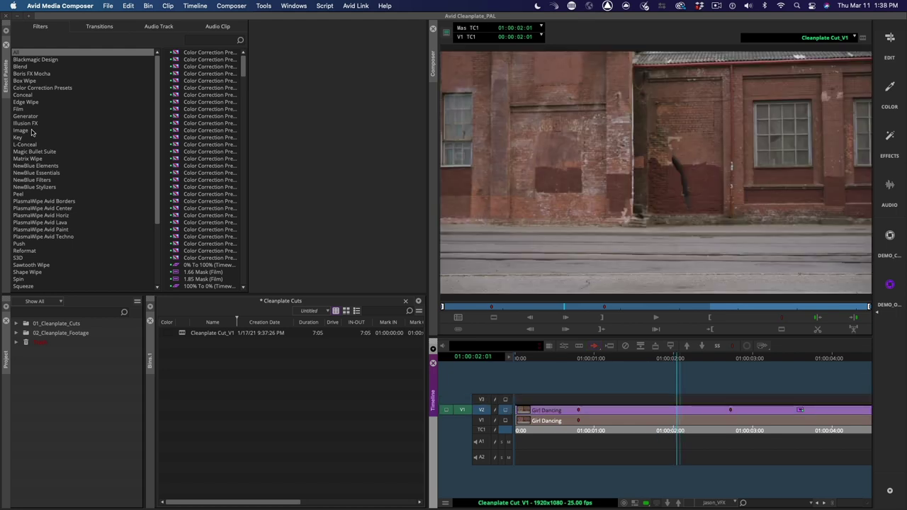
# Step: Apply the Paint Effect from the Image category to the collapsed clip on V2 and open it in the effect editor
pyautogui.click(32, 131)
pyautogui.click(177, 131)
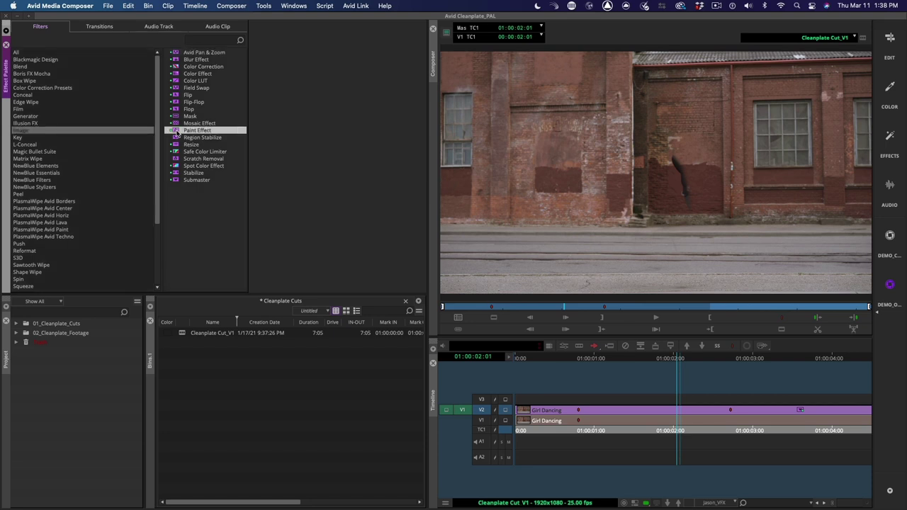
pyautogui.moveTo(176, 132)
pyautogui.mouseDown()
pyautogui.moveTo(652, 411)
pyautogui.moveTo(592, 406)
pyautogui.mouseUp()
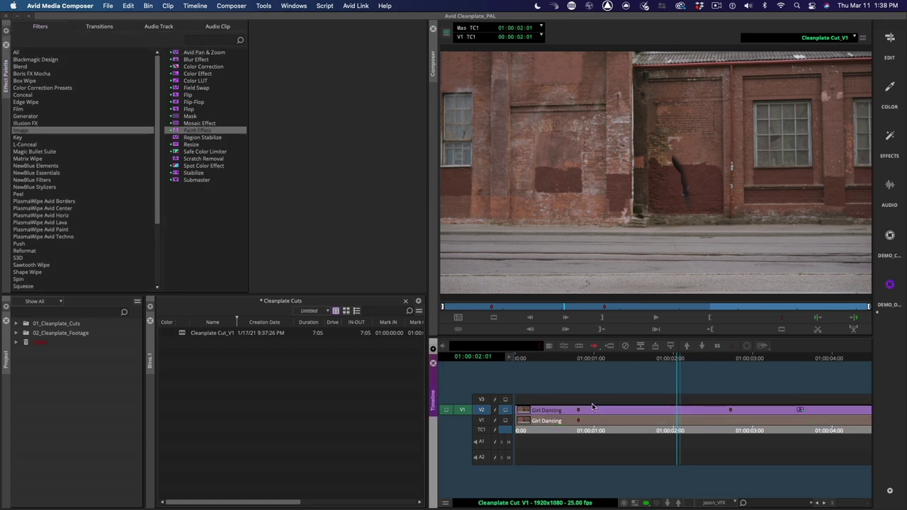
pyautogui.click(564, 346)
# Step: Set the Paint Effect mode to Clone and choose the Brush tool with feathering 3 and brush size 6
pyautogui.click(174, 114)
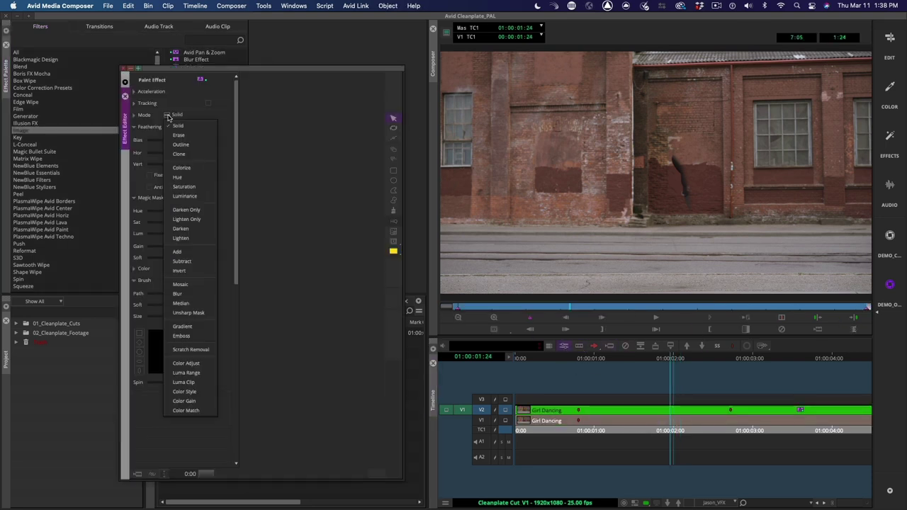
pyautogui.click(188, 145)
pyautogui.click(393, 210)
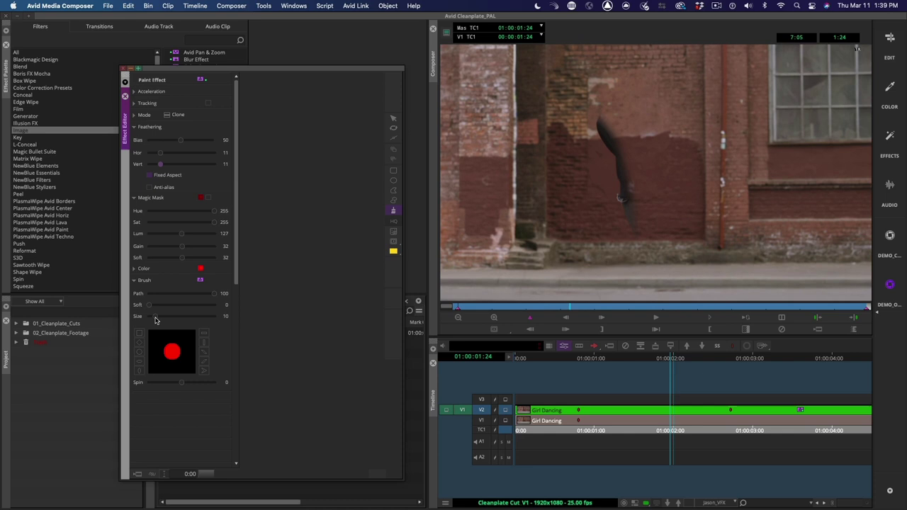
pyautogui.moveTo(156, 318); pyautogui.dragTo(152, 320)
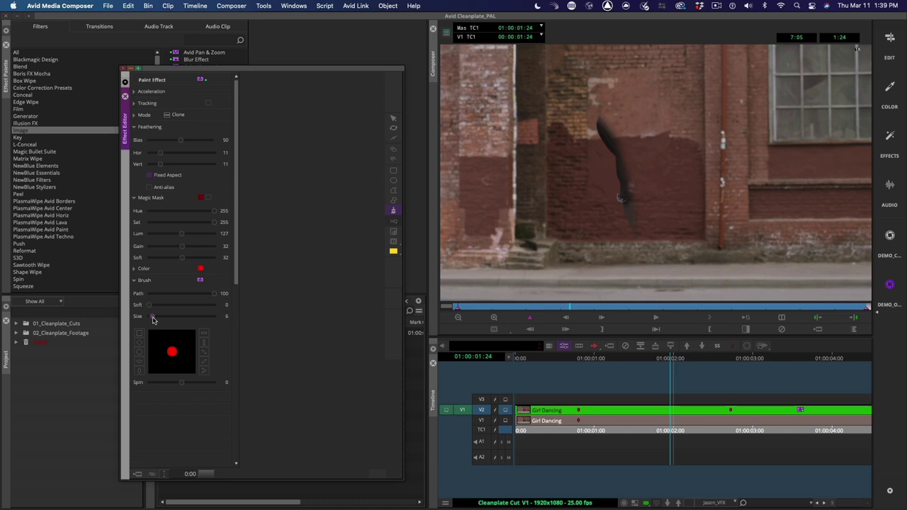
# Step: Clone clean wall over the upper part of the dark arm remnant, rebuilding the edge between the light and dark red paint
pyautogui.keyDown('super'); pyautogui.click(643, 139); pyautogui.keyUp('super')
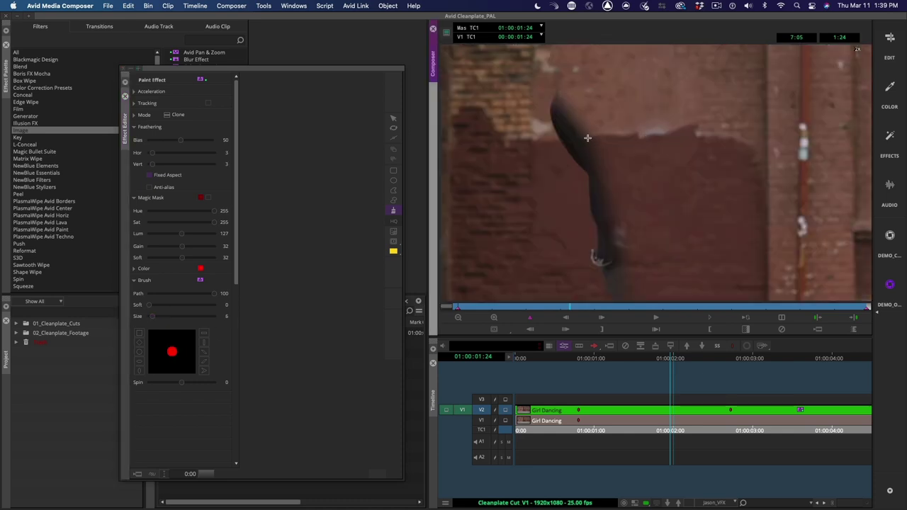
pyautogui.moveTo(587, 138)
pyautogui.mouseDown()
pyautogui.moveTo(556, 142)
pyautogui.moveTo(571, 96)
pyautogui.moveTo(575, 106)
pyautogui.mouseUp()
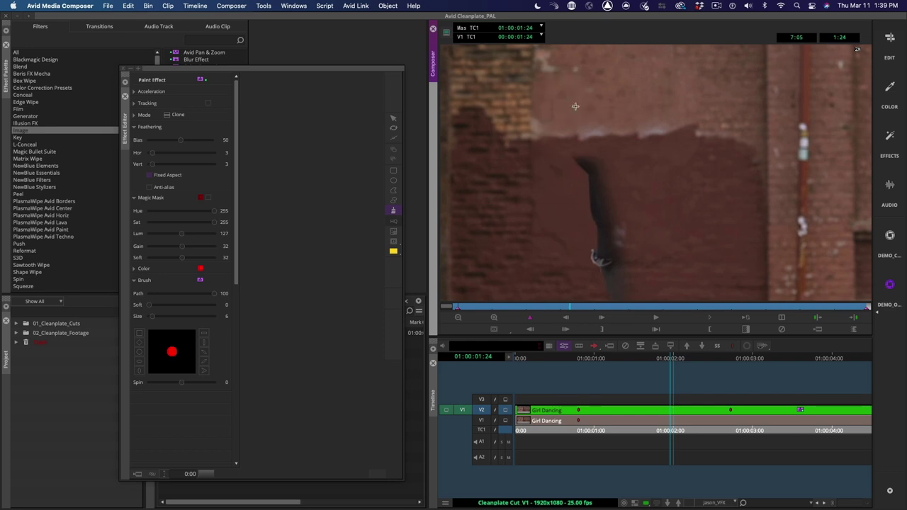
pyautogui.moveTo(576, 161)
pyautogui.mouseDown()
pyautogui.moveTo(607, 225)
pyautogui.moveTo(615, 145)
pyautogui.moveTo(566, 177)
pyautogui.mouseUp()
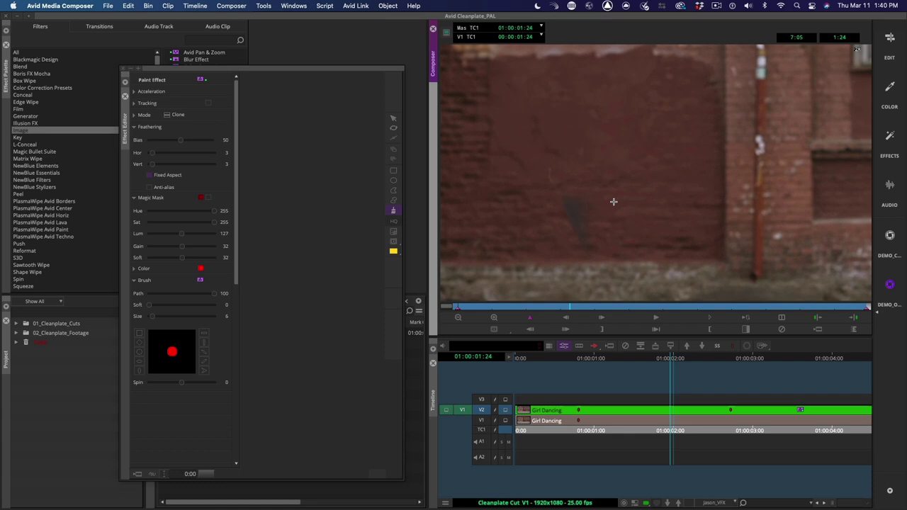
# Step: Clone away the remaining dark smear on the lower dark red wall and check the cleaned plate at full and close view
pyautogui.click(550, 178)
pyautogui.moveTo(573, 218); pyautogui.dragTo(582, 237)
pyautogui.press('super+k')
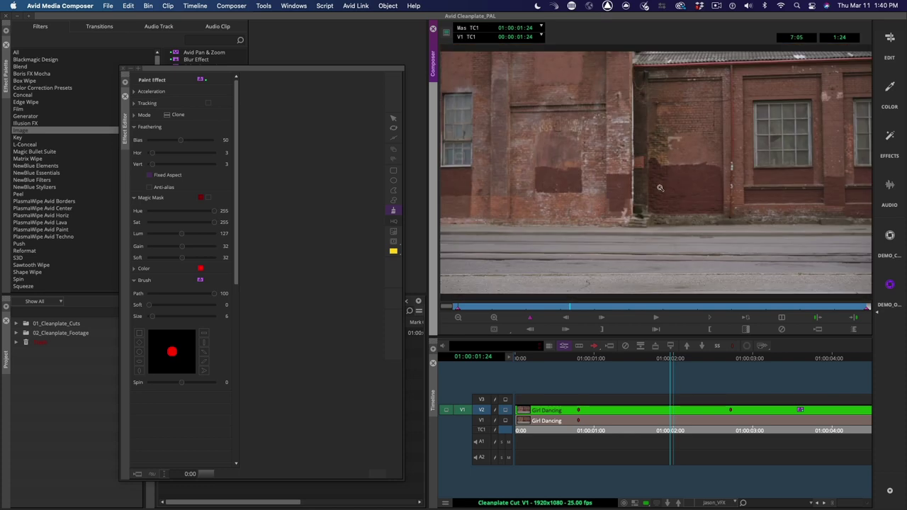
pyautogui.press('super+l')
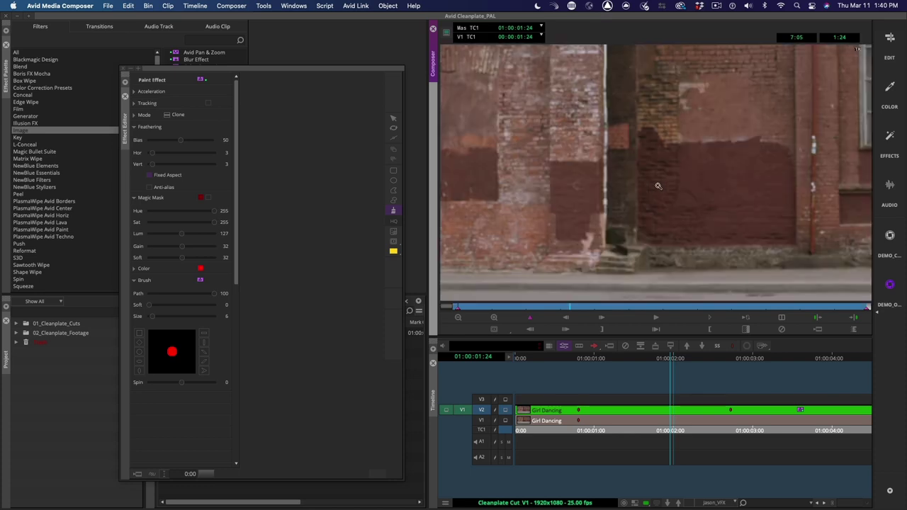
pyautogui.press('super+l')
pyautogui.press('super+k')
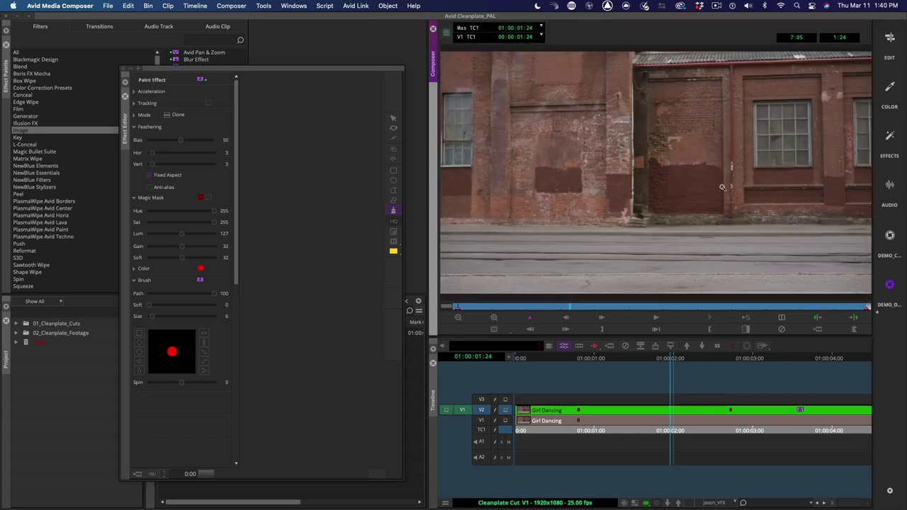
pyautogui.click(668, 432)
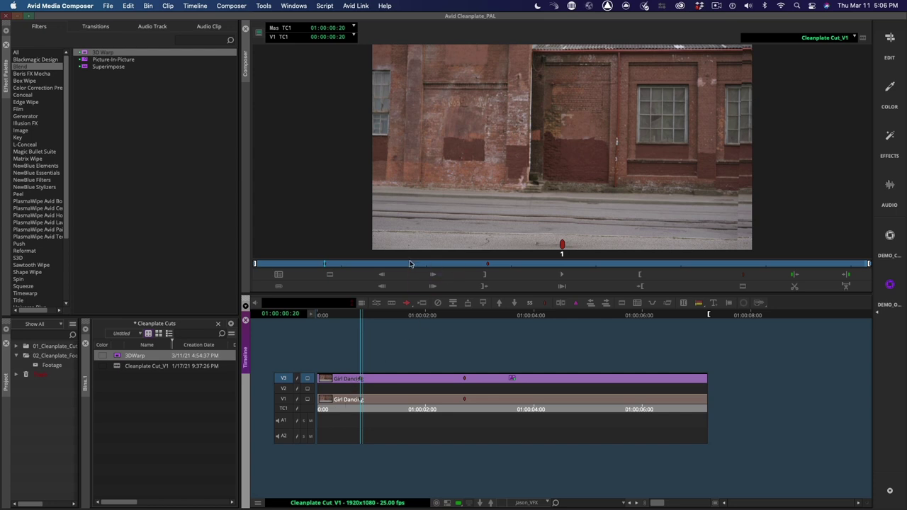
# Step: Apply 3D Warp from the Blend category to the Girl Dancing clip on V3 and open it for editing at the 01:00:00:20 marker
pyautogui.moveTo(408, 266)
pyautogui.mouseDown()
pyautogui.moveTo(298, 268)
pyautogui.moveTo(571, 279)
pyautogui.moveTo(837, 307)
pyautogui.moveTo(351, 280)
pyautogui.moveTo(509, 283)
pyautogui.moveTo(371, 269)
pyautogui.moveTo(596, 293)
pyautogui.mouseUp()
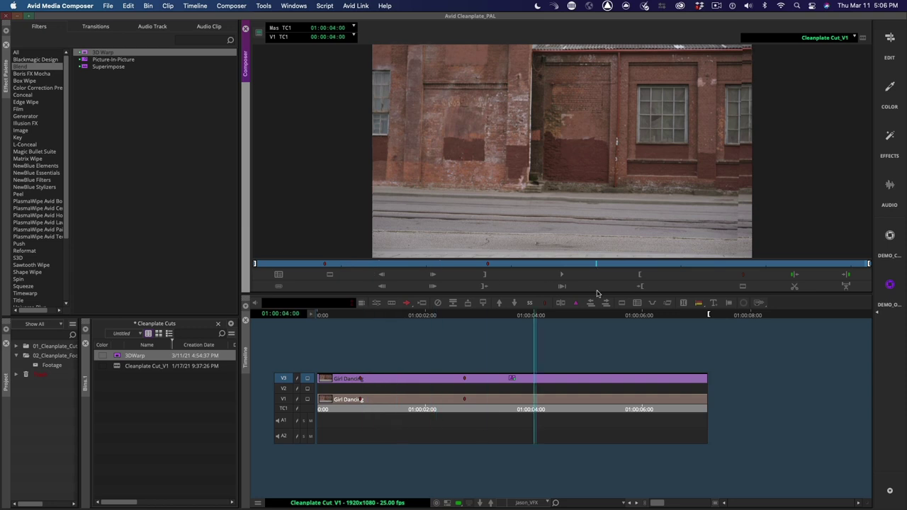
pyautogui.click(399, 267)
pyautogui.click(86, 55)
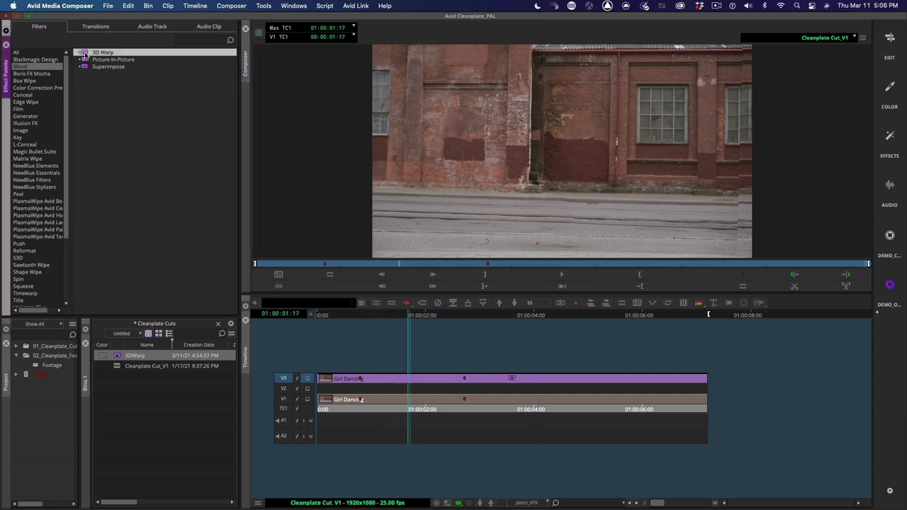
pyautogui.moveTo(85, 54); pyautogui.dragTo(388, 384)
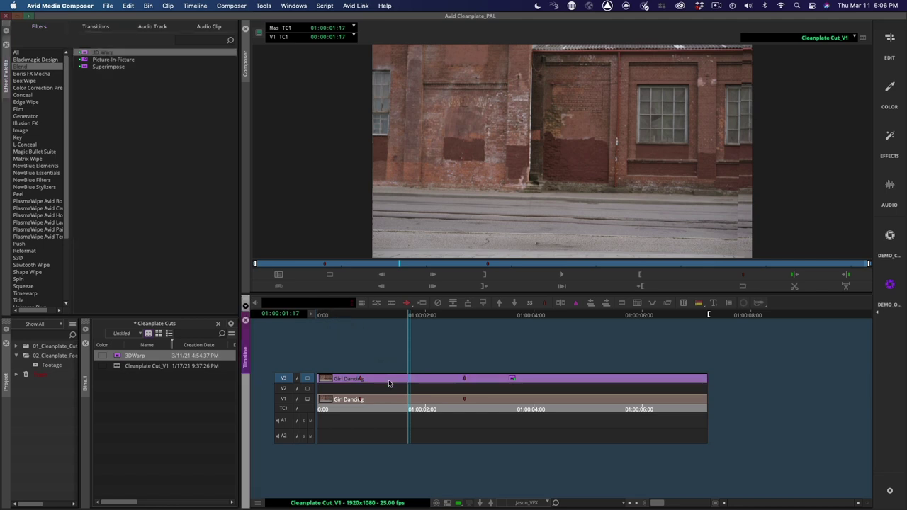
pyautogui.click(328, 267)
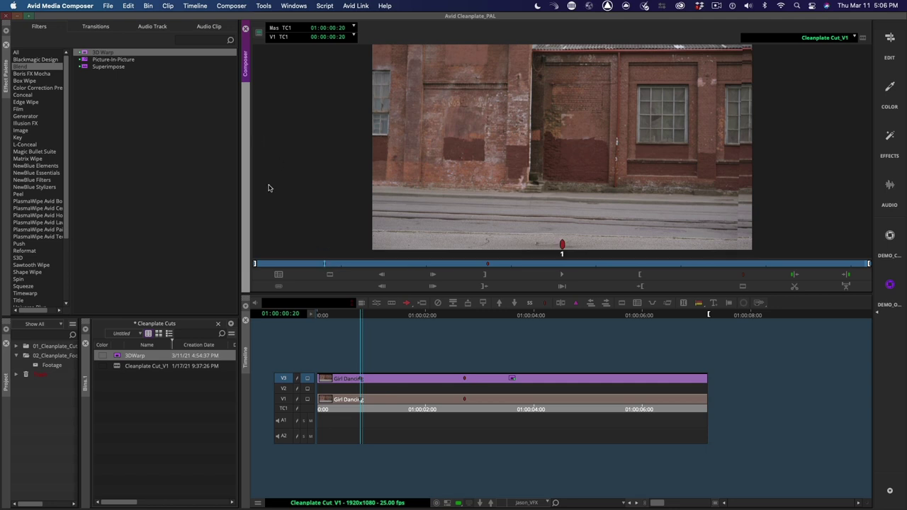
pyautogui.click(376, 303)
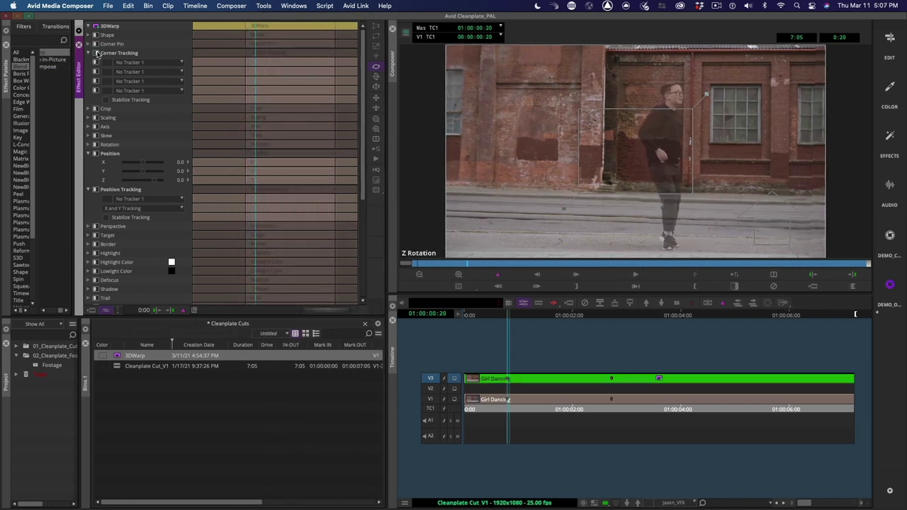
# Step: Enable the first corner tracker, place it on the wall ledge detail beside the doorway, and track it through the clip
pyautogui.click(97, 63)
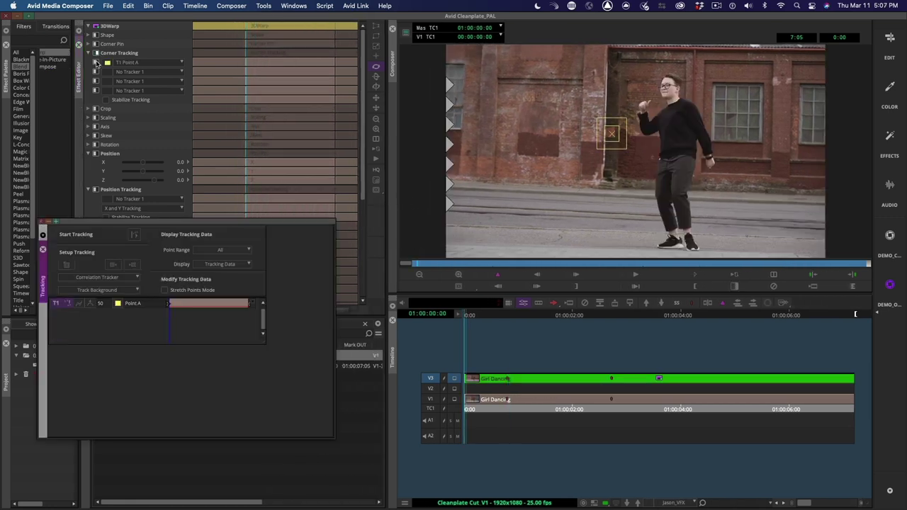
pyautogui.moveTo(612, 134); pyautogui.dragTo(582, 79)
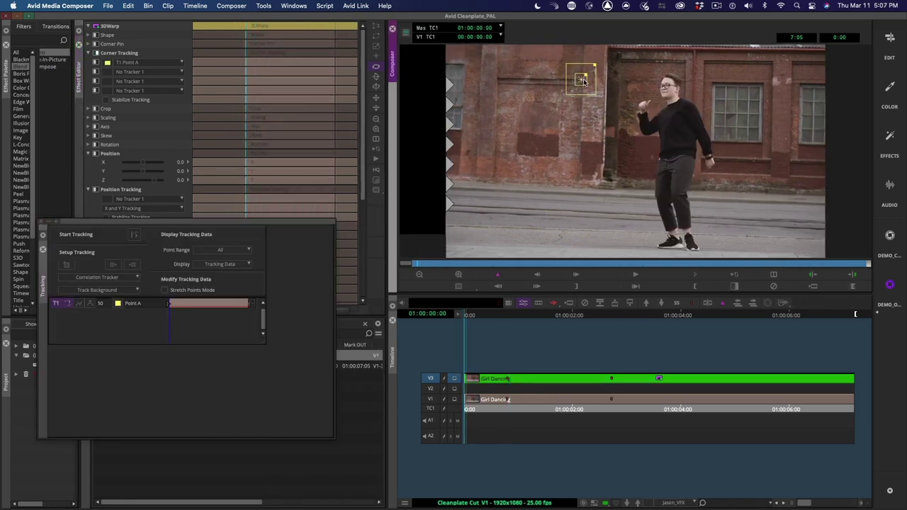
pyautogui.click(133, 234)
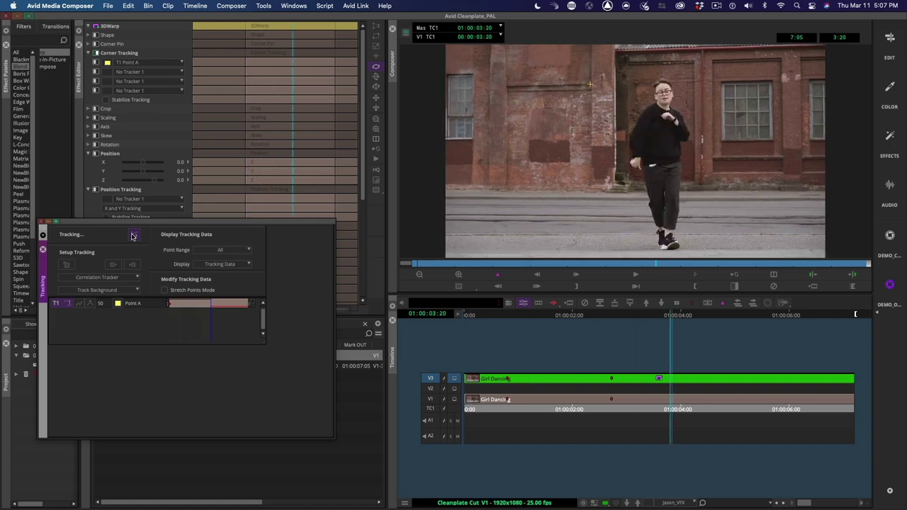
# Step: Add a second tracker from the first frame, place it on the lower corner of the far-left window, and run the tracking
pyautogui.click(401, 262)
pyautogui.click(66, 264)
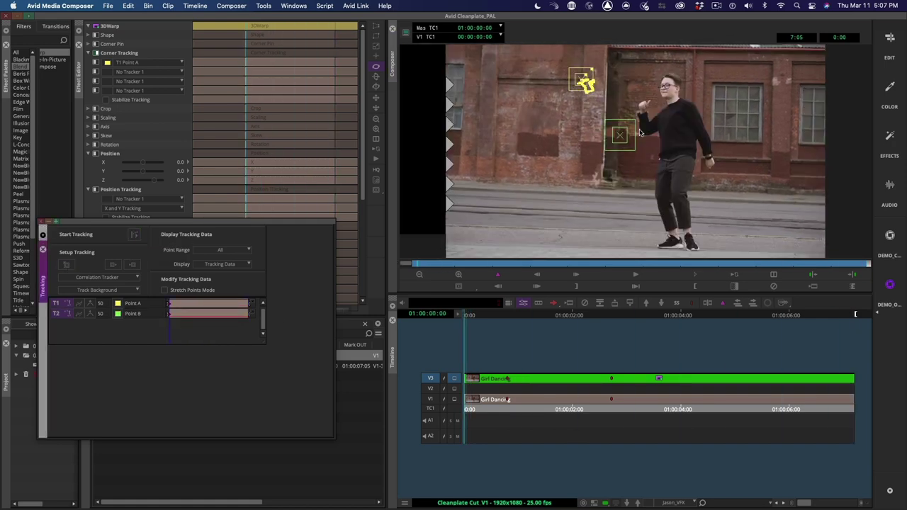
pyautogui.moveTo(620, 134); pyautogui.dragTo(466, 126)
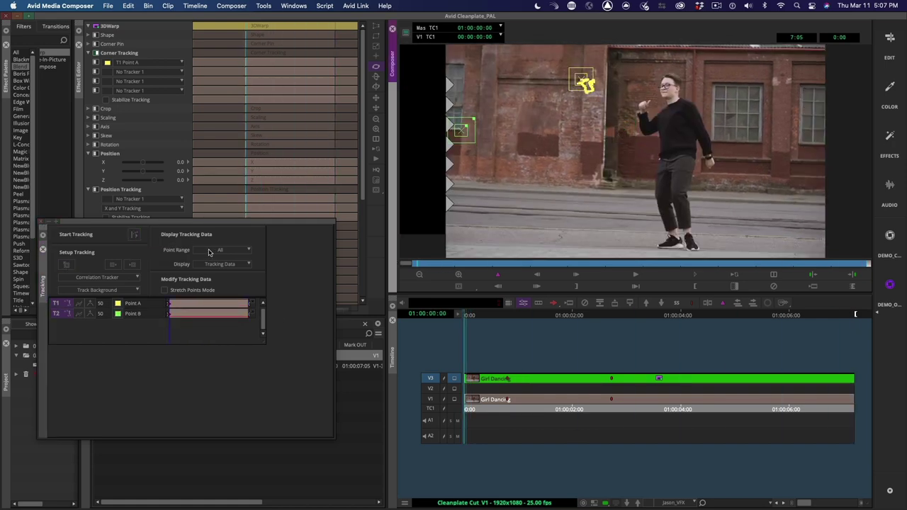
pyautogui.click(134, 234)
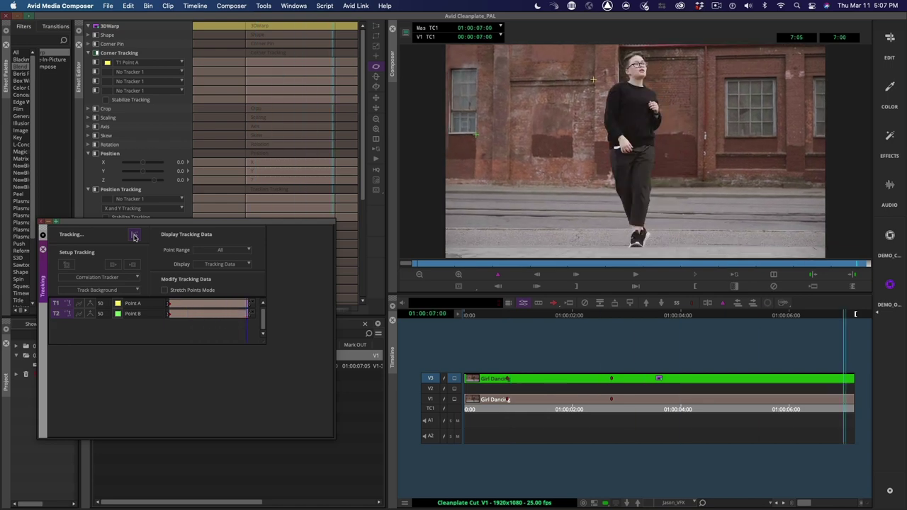
# Step: Add a third tracker from the first frame at the upper-left corner of the window behind the dancer and track it
pyautogui.moveTo(462, 264); pyautogui.dragTo(414, 264)
pyautogui.click(66, 265)
pyautogui.moveTo(652, 135); pyautogui.dragTo(713, 83)
pyautogui.click(540, 287)
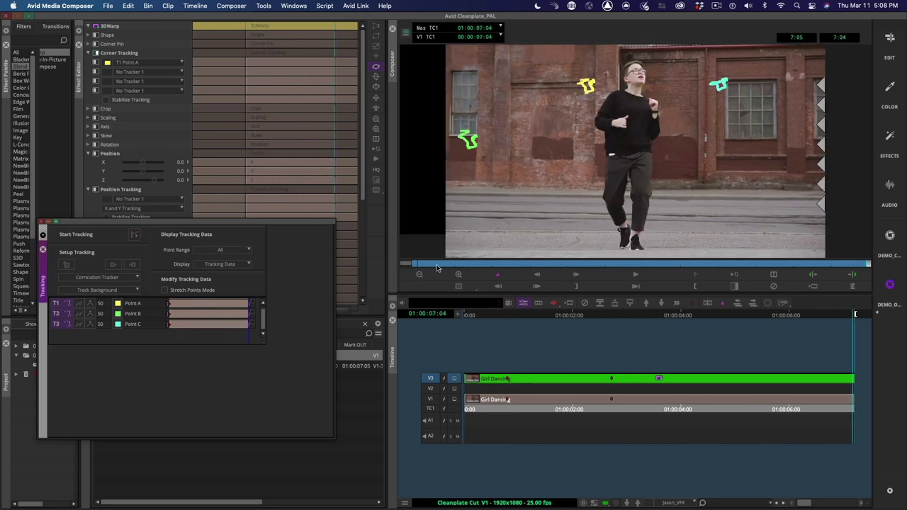
# Step: Add a fourth tracker from the first frame on the wall beyond the lower-right corner of that window and track it
pyautogui.moveTo(438, 264); pyautogui.dragTo(414, 264)
pyautogui.click(66, 264)
pyautogui.moveTo(683, 135); pyautogui.dragTo(782, 151)
pyautogui.click(132, 235)
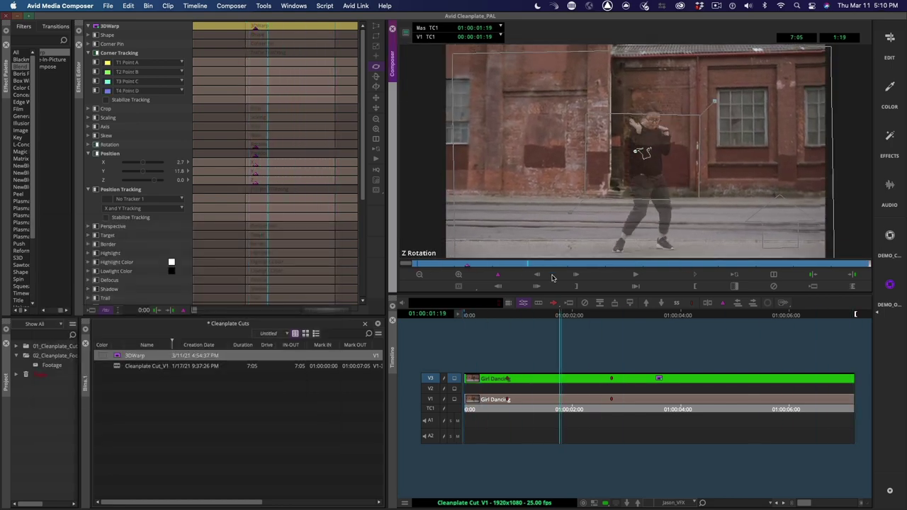
# Step: Delete the saved 3DWarp effect from the Cleanplate Cuts bin and show the warp's Foreground opacity settings at the 01:00:00:20 marker
pyautogui.moveTo(552, 278); pyautogui.dragTo(464, 248)
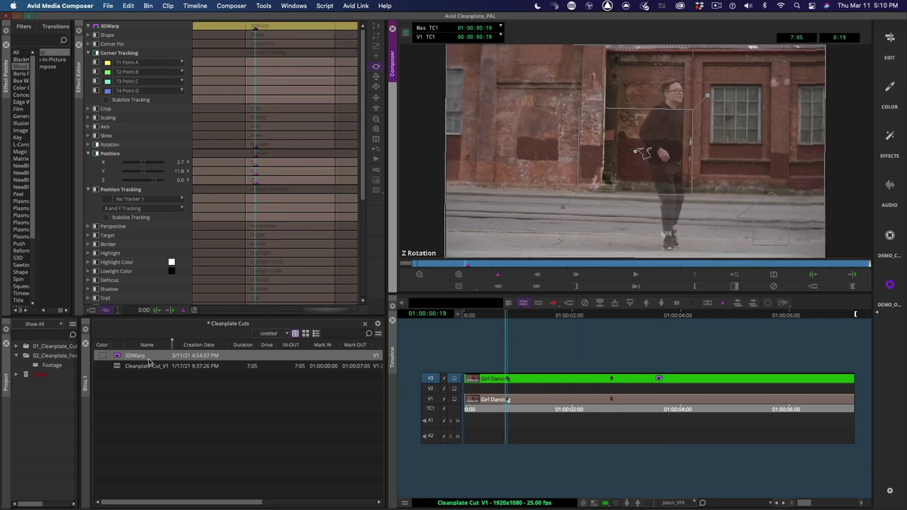
pyautogui.click(118, 355)
pyautogui.press('Delete')
pyautogui.press('Return')
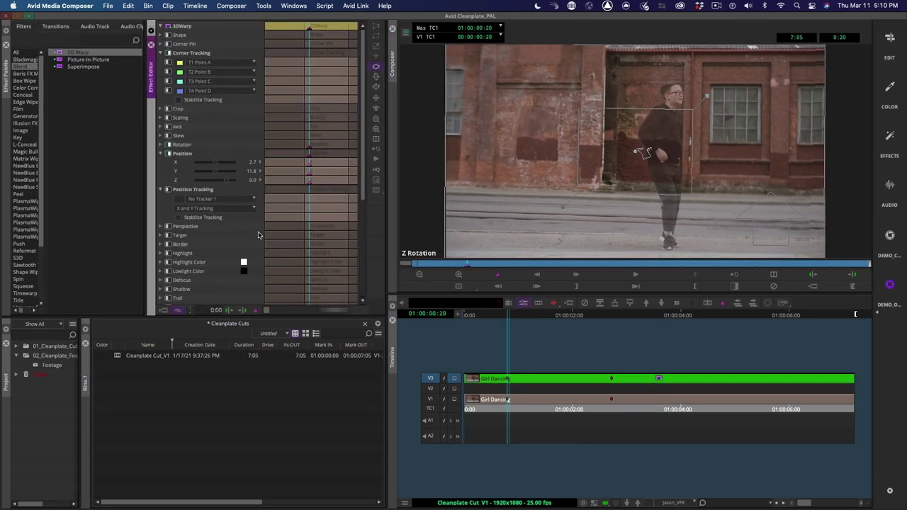
pyautogui.scroll(-5, 292, 251)
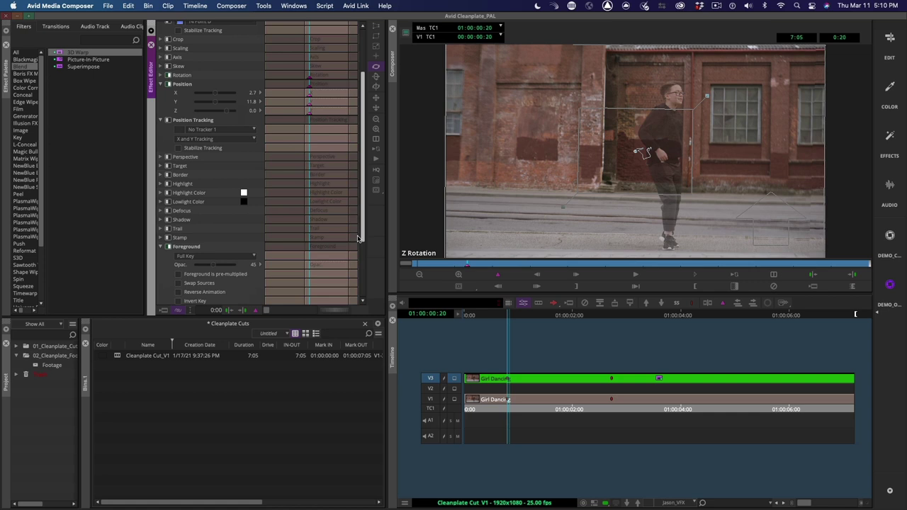
pyautogui.moveTo(483, 267)
pyautogui.mouseDown()
pyautogui.moveTo(731, 266)
pyautogui.moveTo(475, 267)
pyautogui.mouseUp()
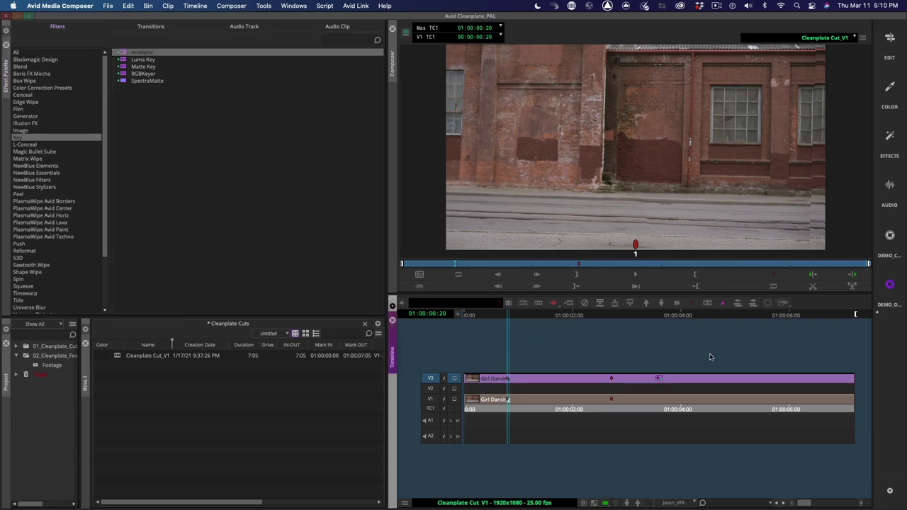
# Step: Open AniMatte on the V3 clip, draw a closed rounded polygon matte around the doorway and street area, and show its feathering settings
pyautogui.click(523, 303)
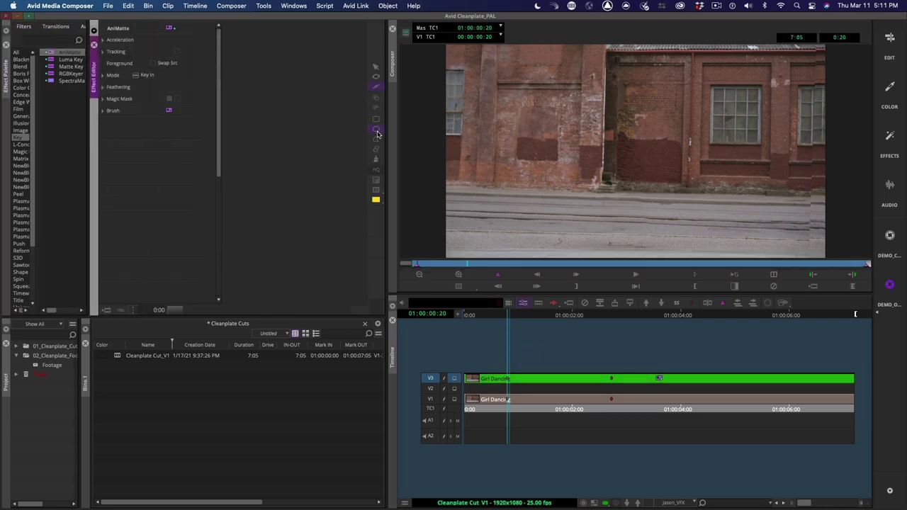
pyautogui.click(637, 55)
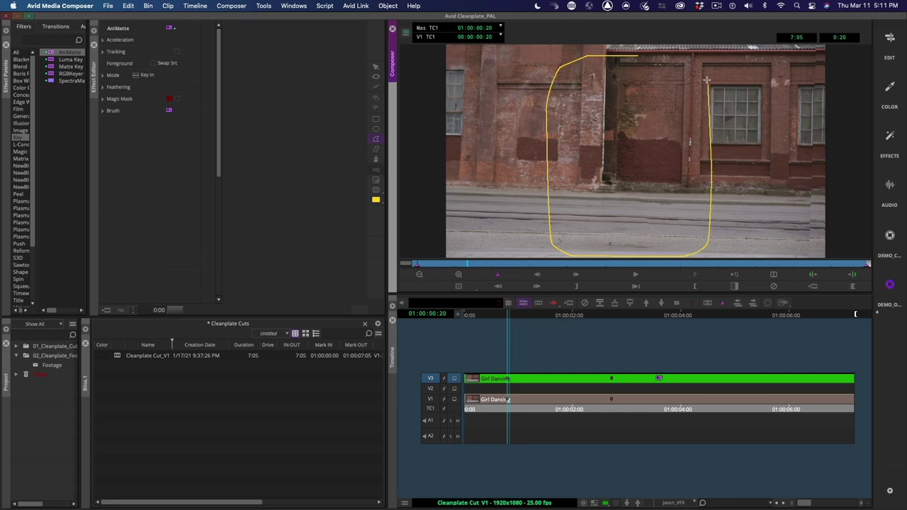
pyautogui.click(652, 54)
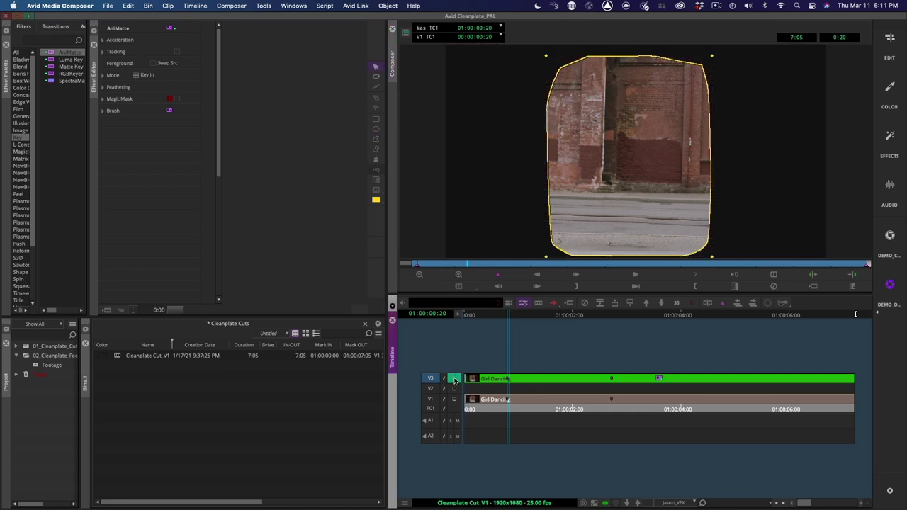
pyautogui.click(103, 86)
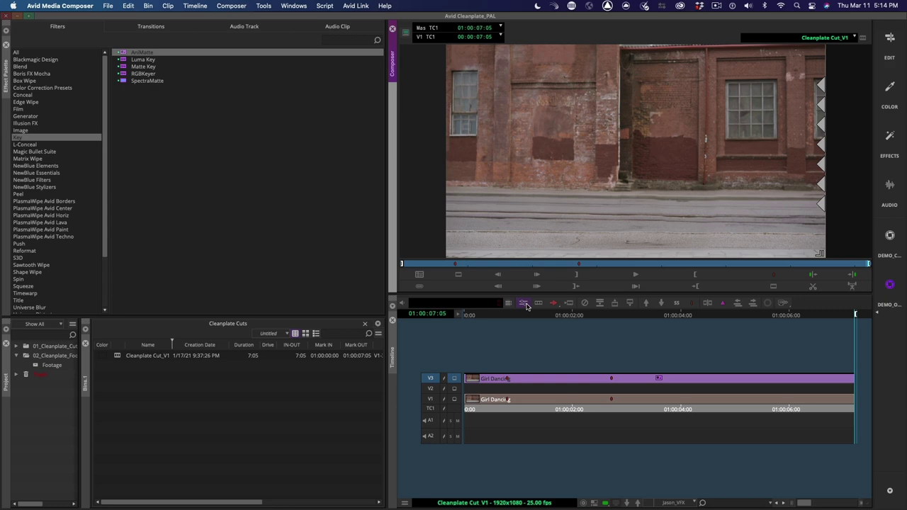
# Step: Render the AniMatte effect on V3 to the iMac_10GB drive using Application processing
pyautogui.moveTo(635, 48); pyautogui.dragTo(589, 51)
pyautogui.moveTo(667, 50); pyautogui.dragTo(667, 52)
pyautogui.press('Home')
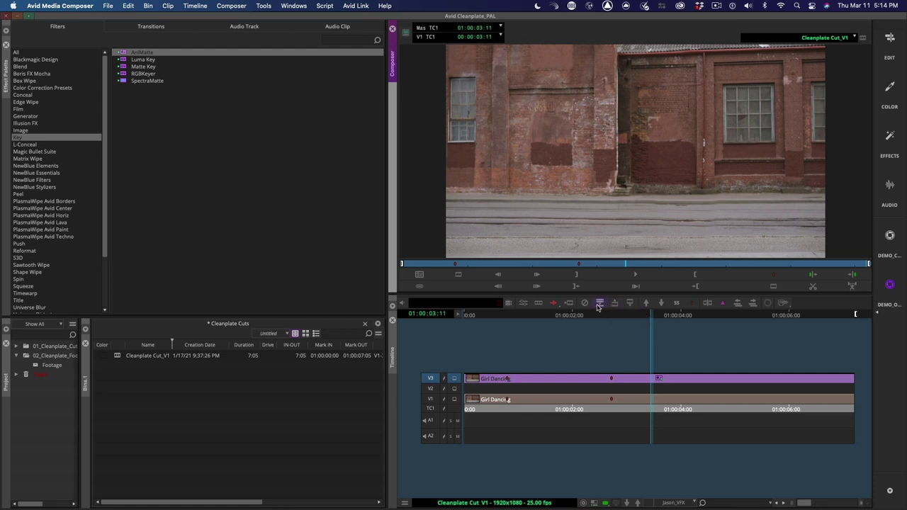
pyautogui.click(569, 305)
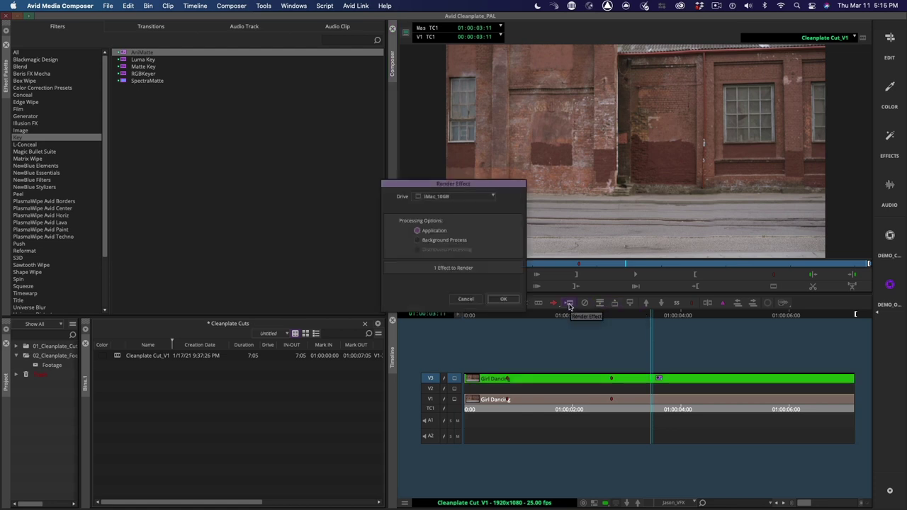
pyautogui.click(503, 299)
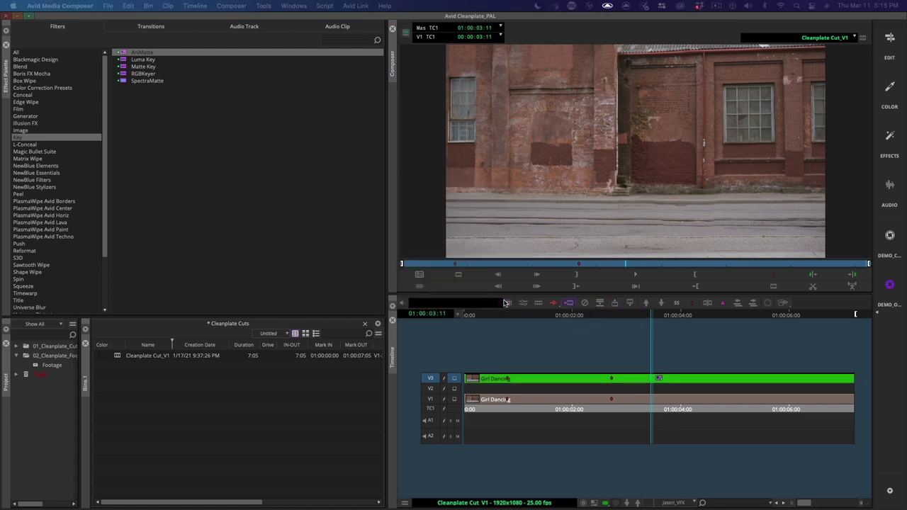
# Step: Play back the rendered clean plate sequence from its first frame
pyautogui.click(634, 275)
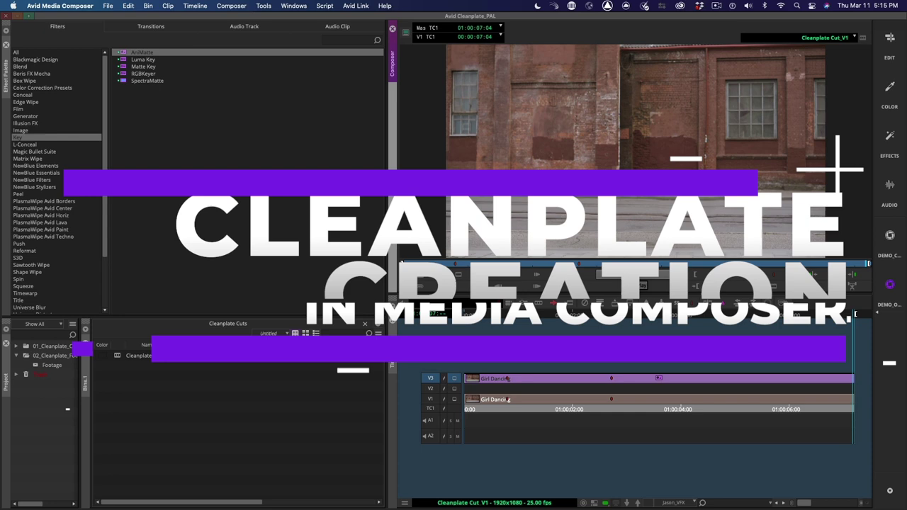
pyautogui.click(645, 377)
pyautogui.press('Home')
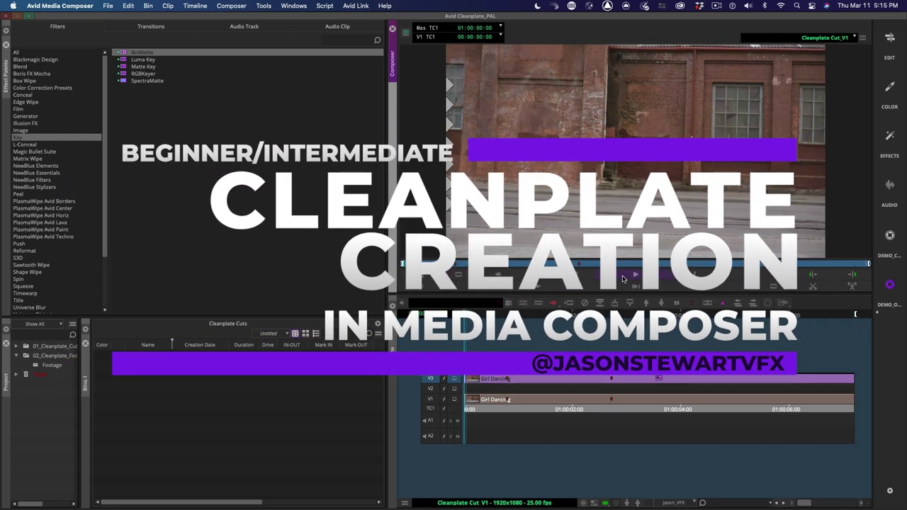
pyautogui.press('space')
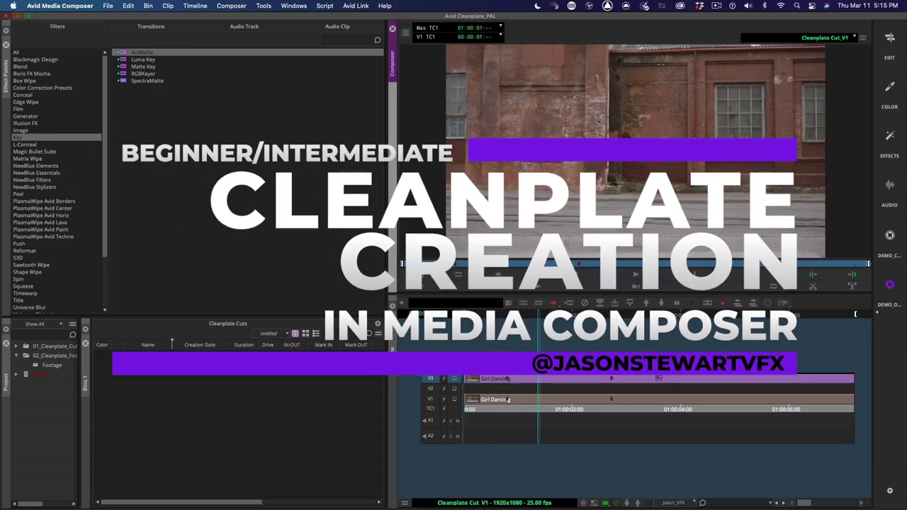